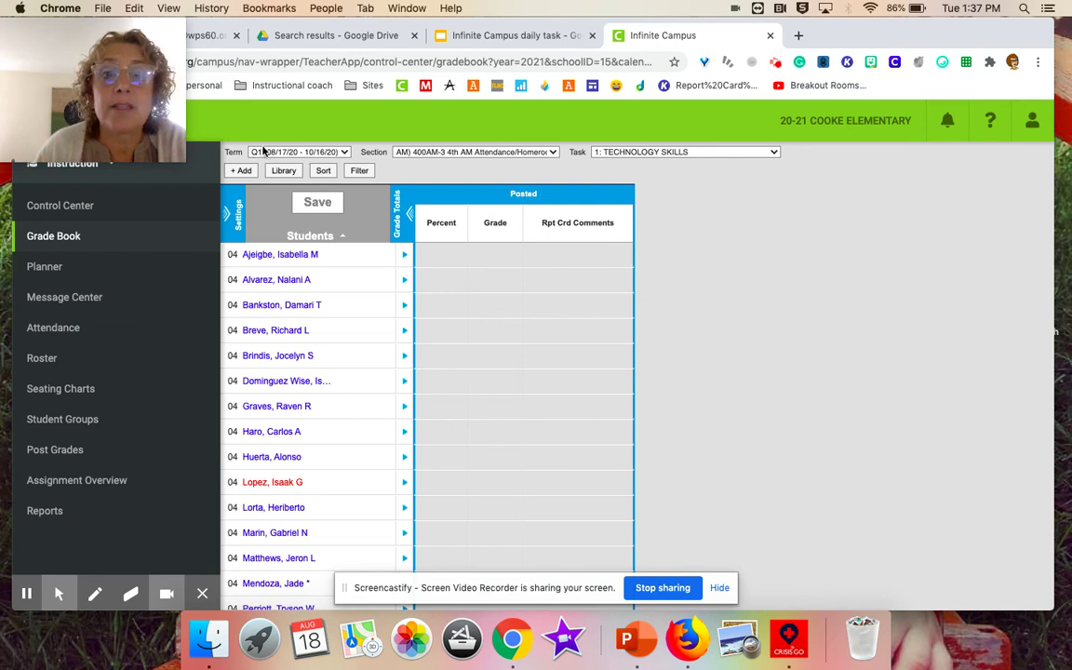
# Step: Show the grade book for section 401-3 4th Language Arts with the task RL4.3: Describe in depth a character
pyautogui.click(433, 153)
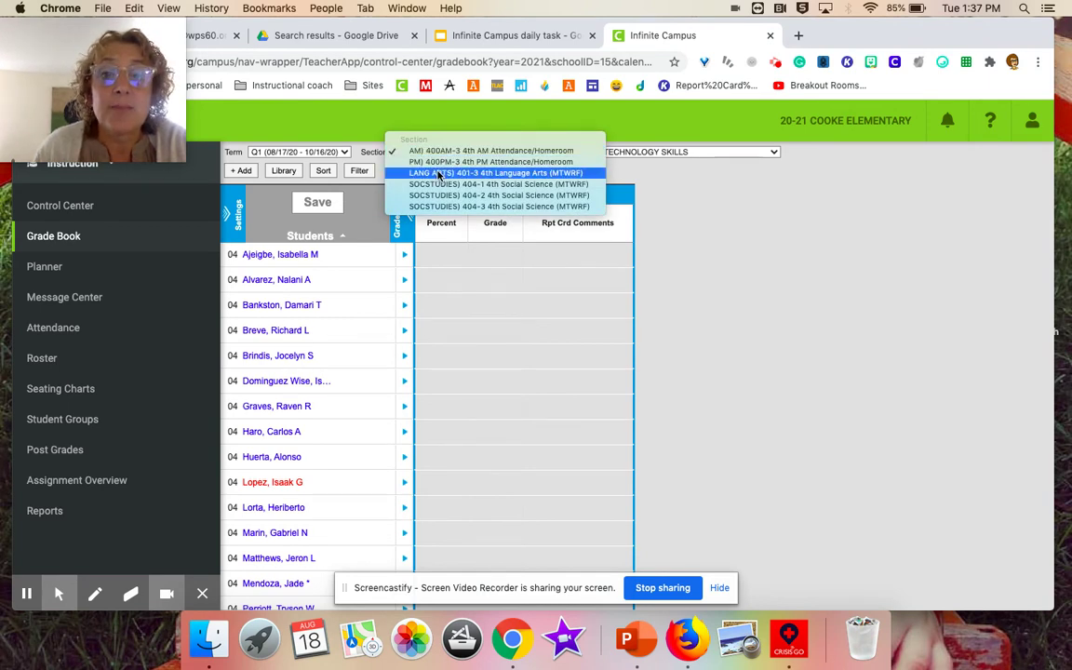
pyautogui.click(438, 175)
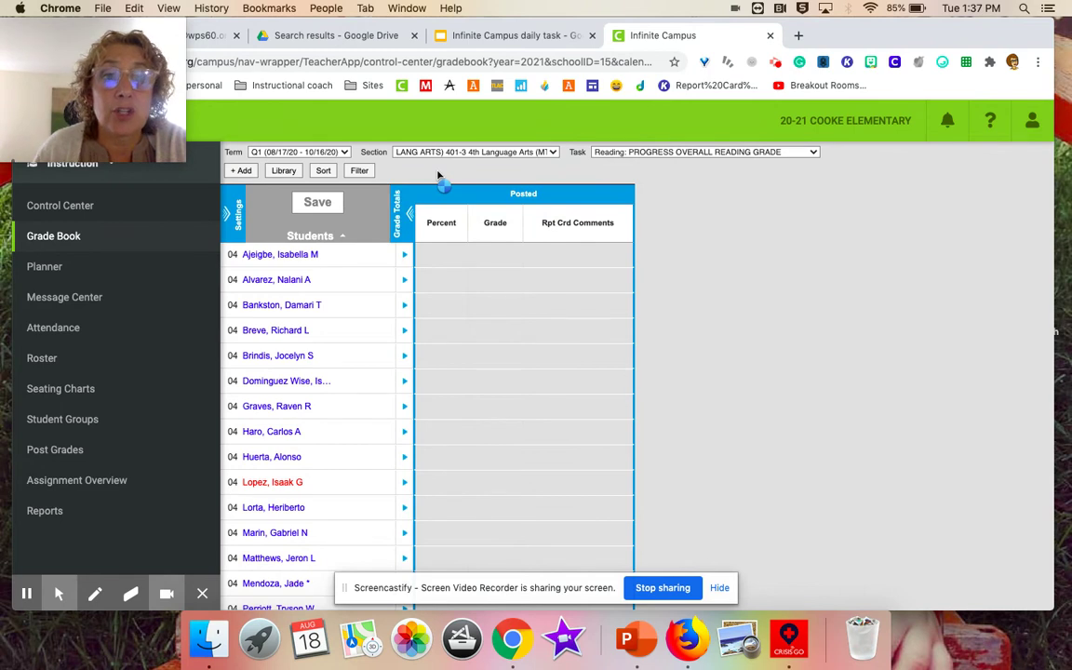
pyautogui.click(663, 155)
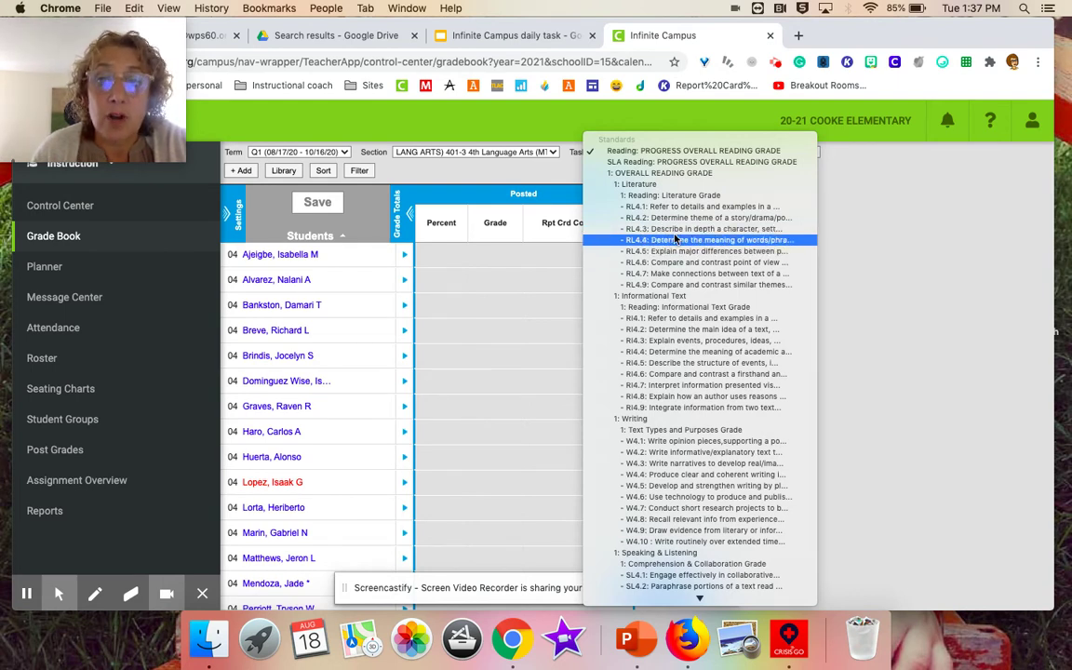
pyautogui.click(714, 229)
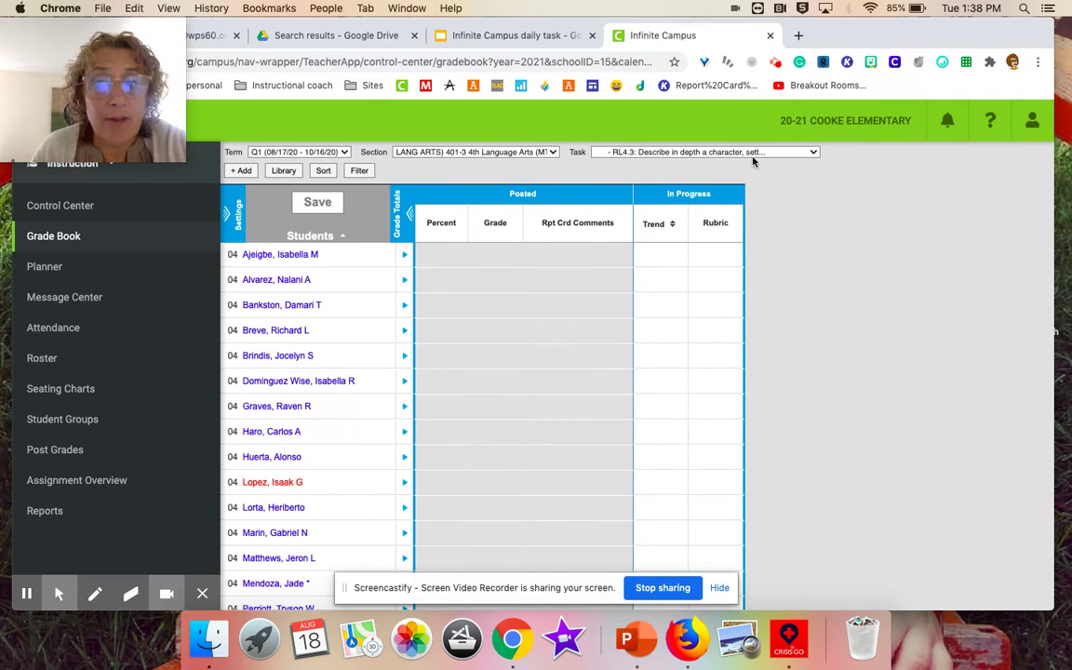
# Step: Add a new assignment named "Character trait paragraph"
pyautogui.click(242, 171)
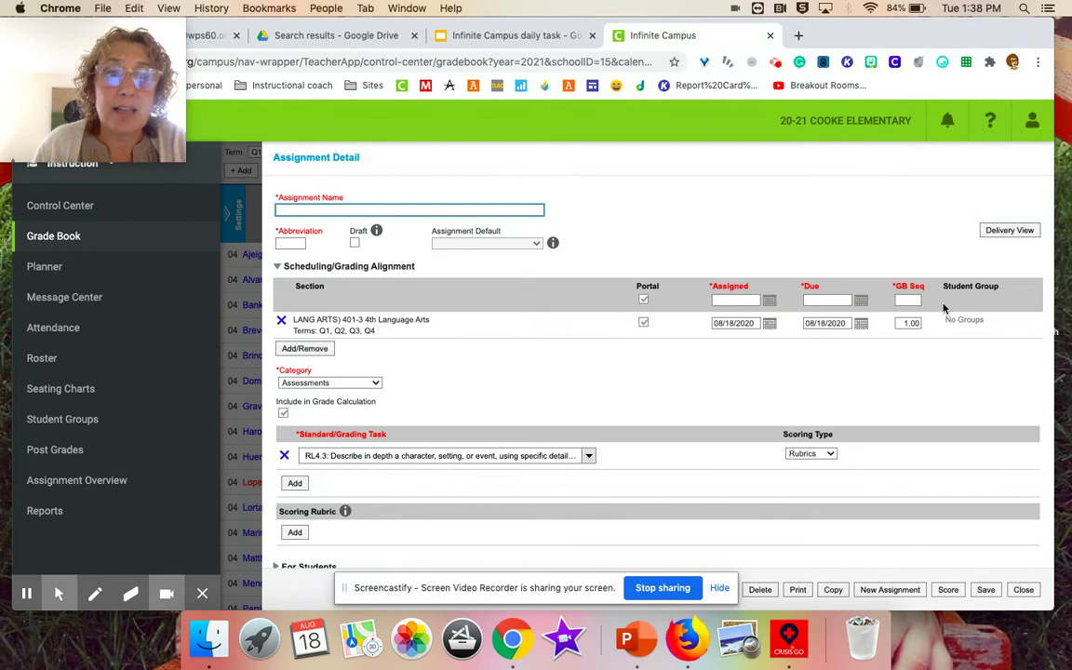
pyautogui.click(469, 204)
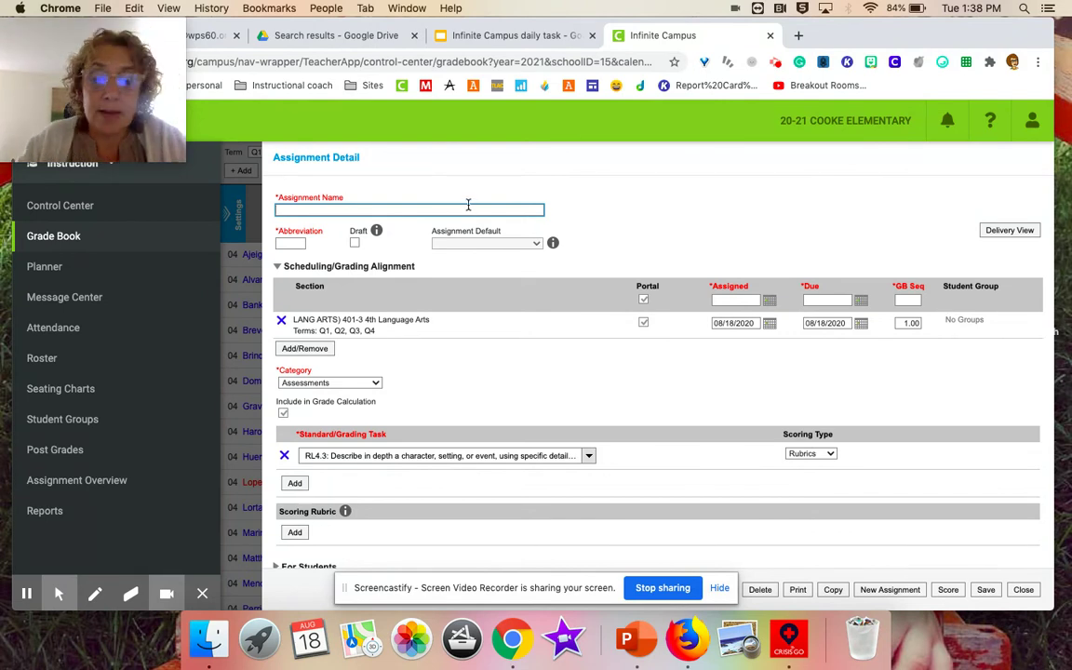
pyautogui.write('Characte')
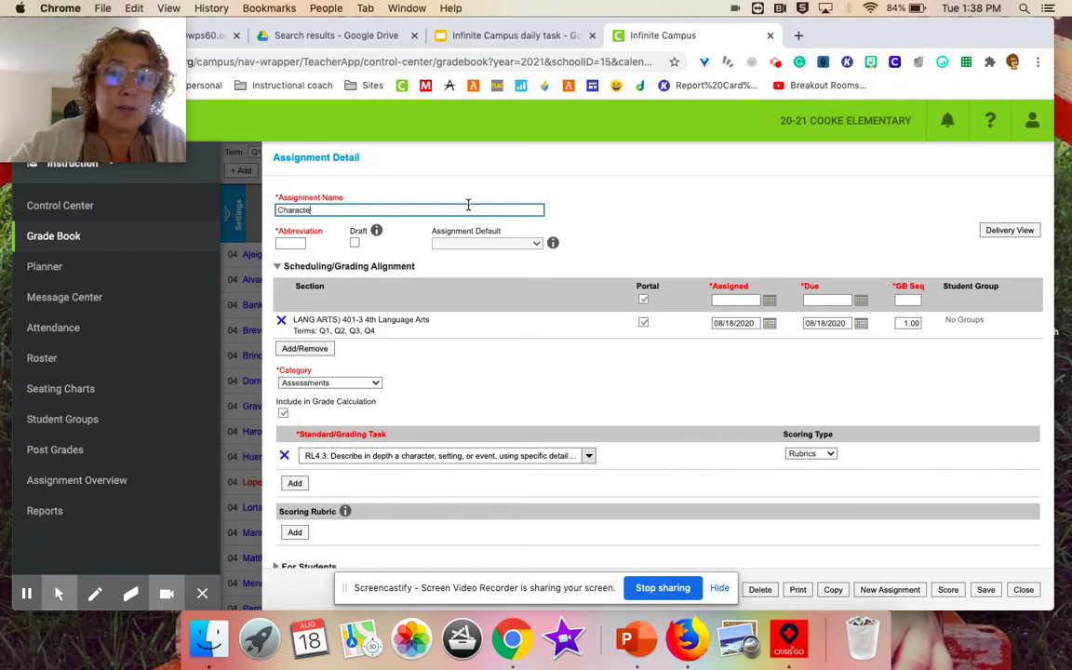
pyautogui.write('r trait paragr')
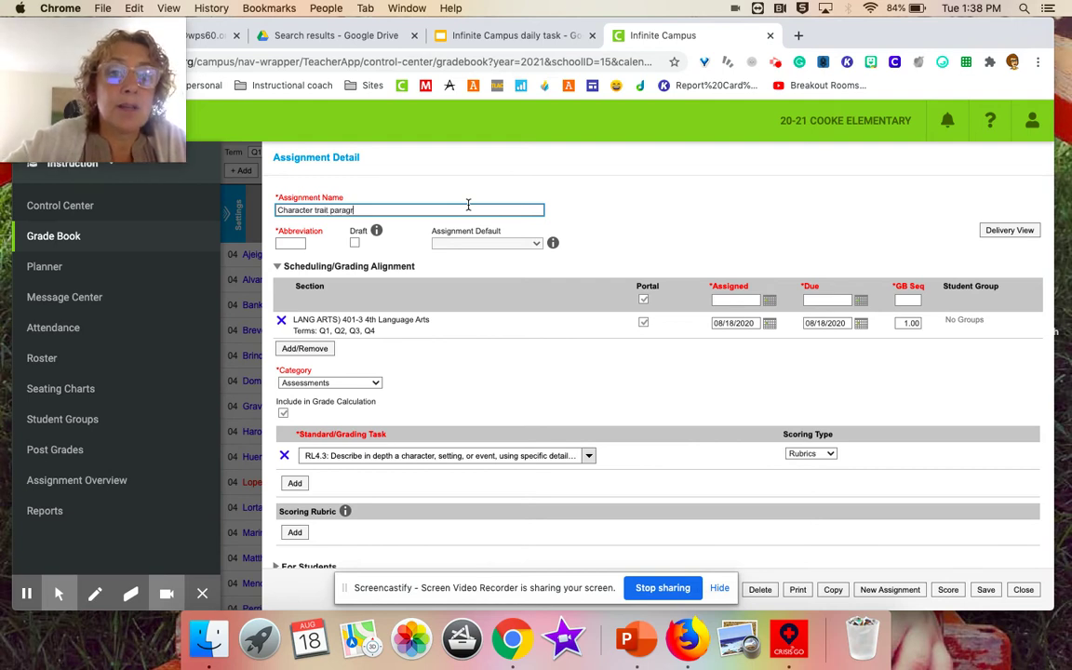
pyautogui.write('aph')
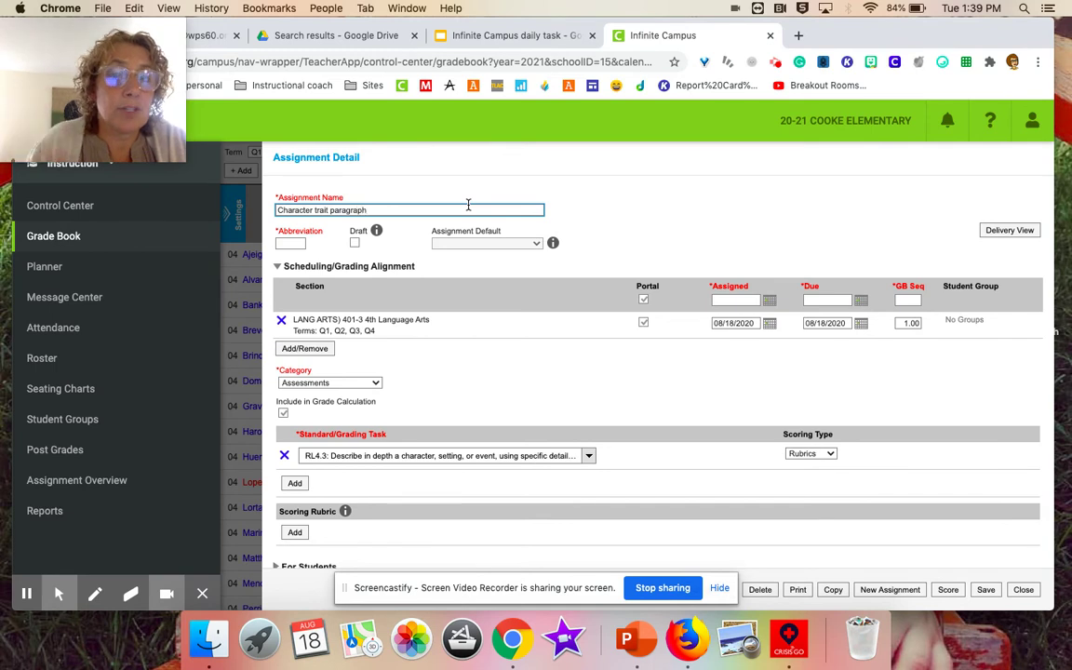
# Step: Set the assignment's abbreviation to 1A2 and its category to Assignment
pyautogui.click(290, 242)
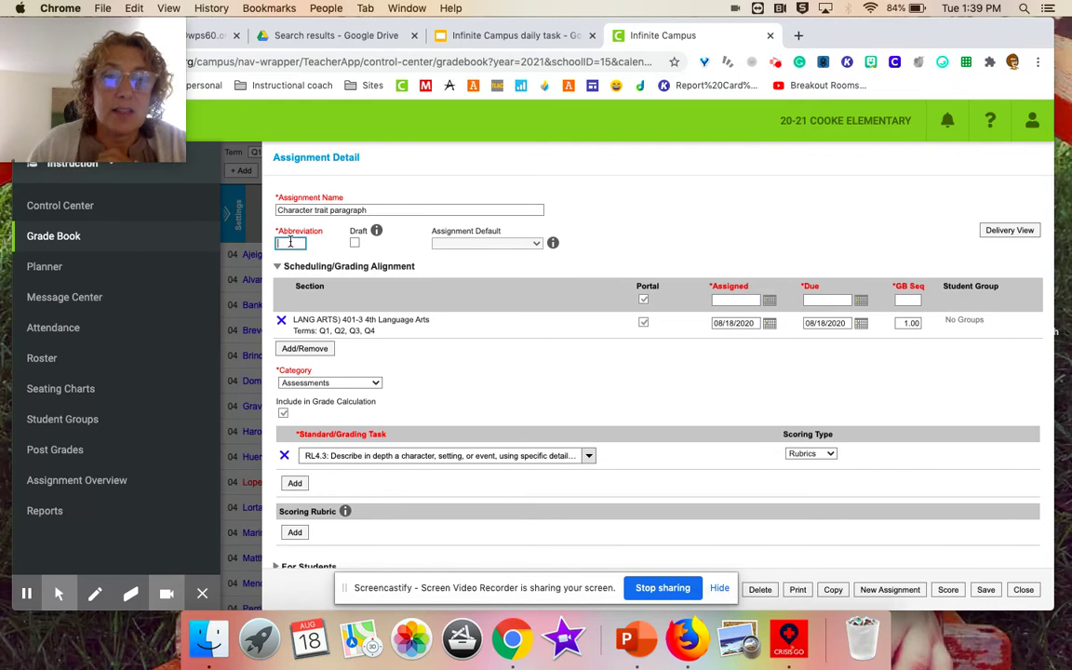
pyautogui.write('1A')
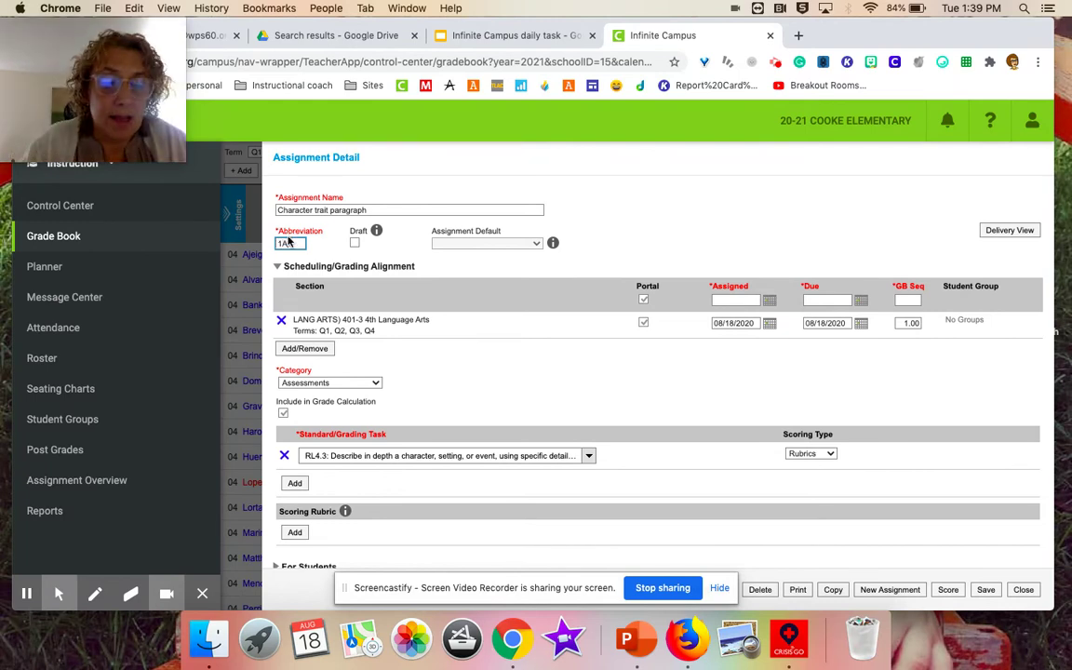
pyautogui.write('2')
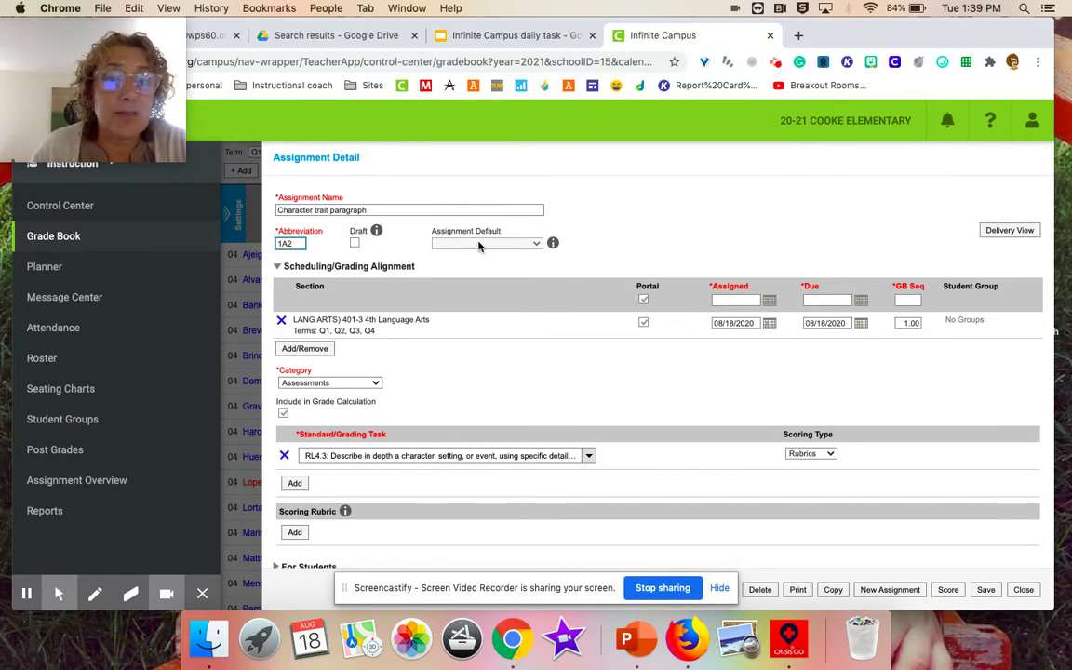
pyautogui.click(345, 384)
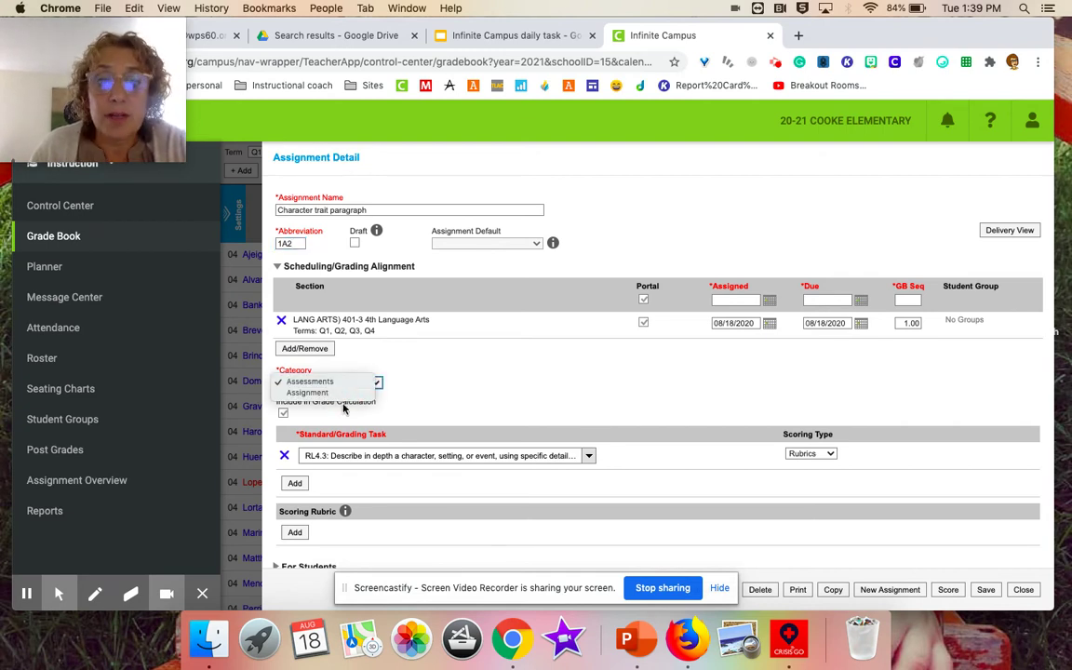
pyautogui.click(342, 395)
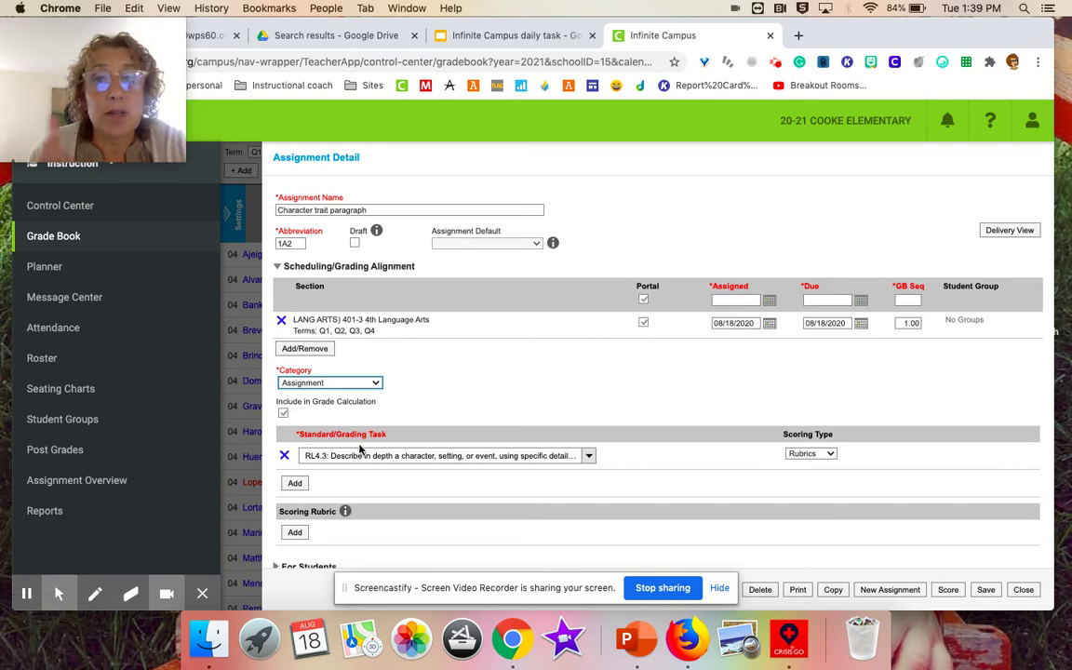
pyautogui.click(294, 483)
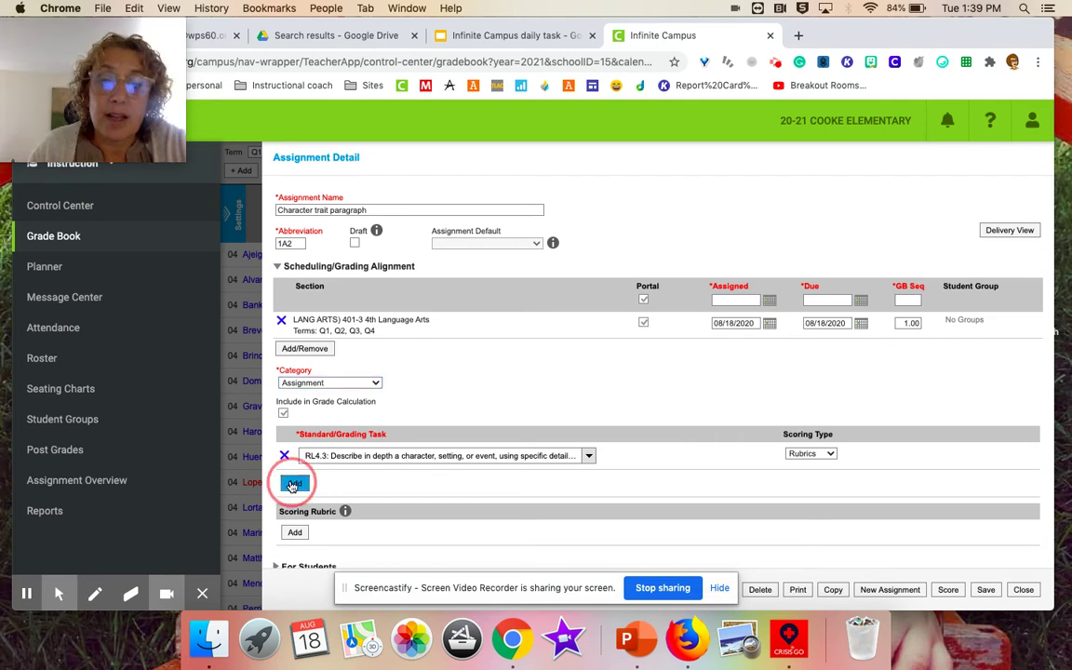
pyautogui.click(284, 483)
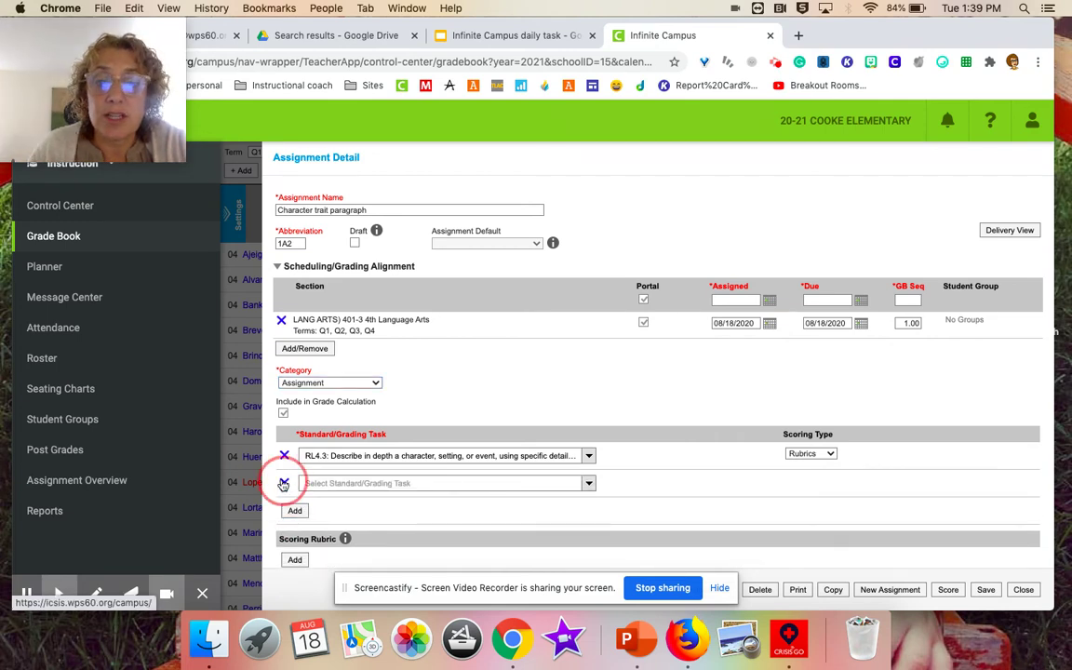
pyautogui.scroll(-2, 636, 481)
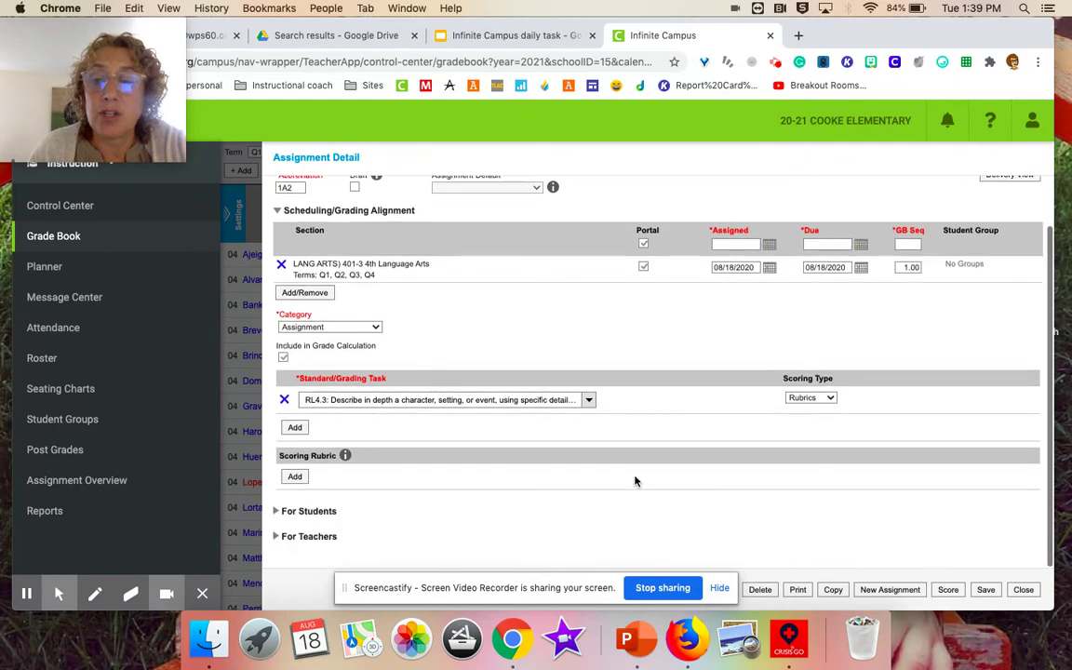
# Step: Save the 1A2 assignment and close its details to return to the grade book
pyautogui.click(720, 587)
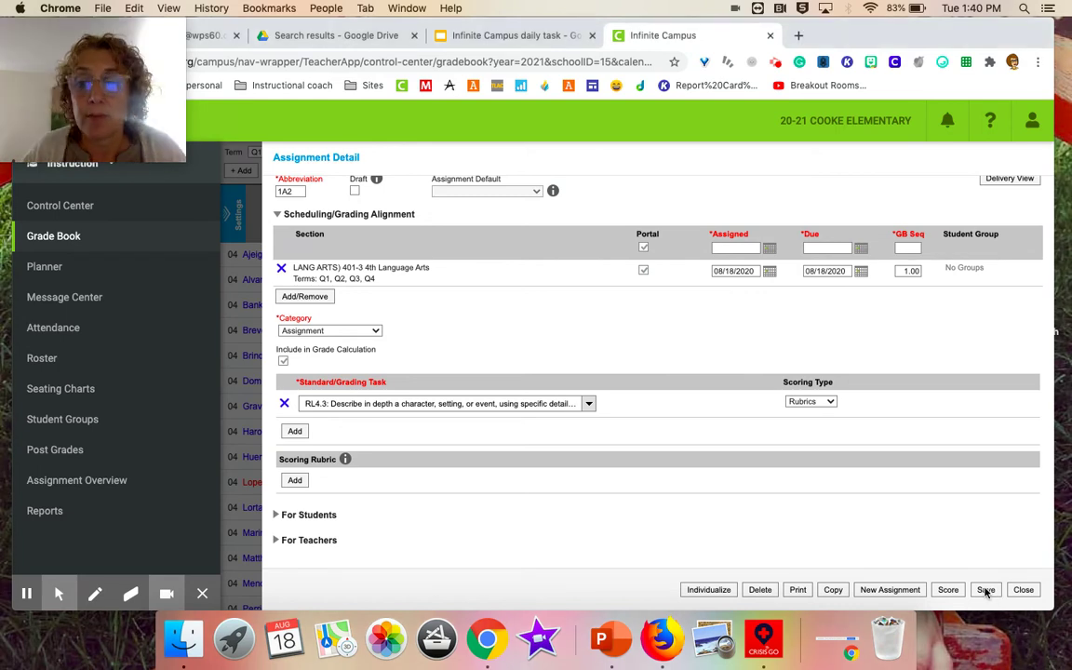
pyautogui.click(986, 592)
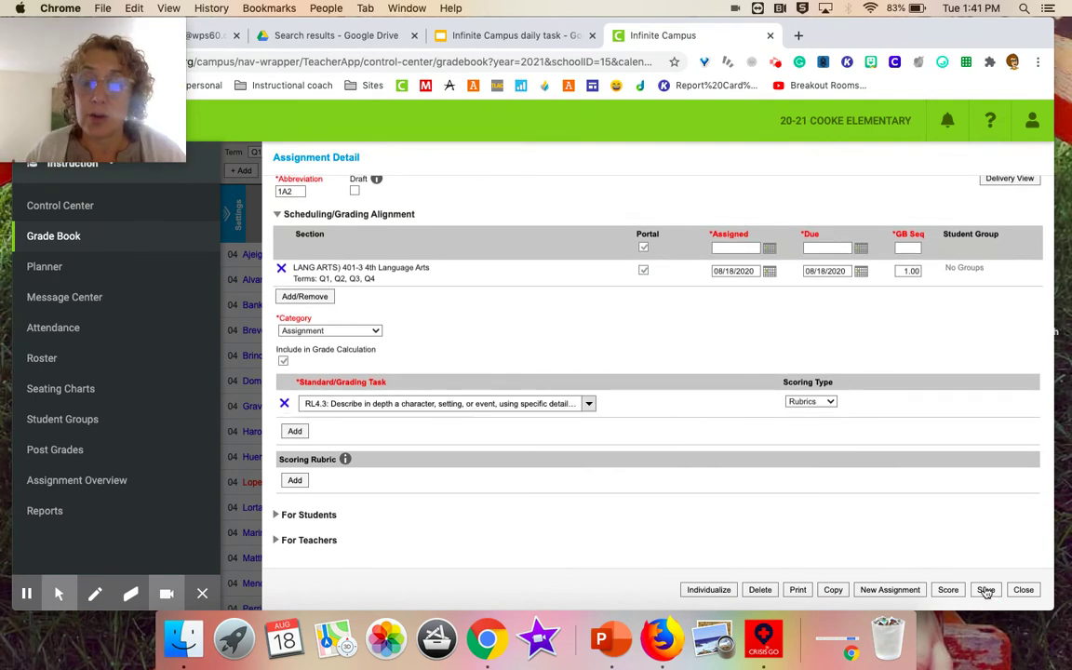
pyautogui.click(1024, 590)
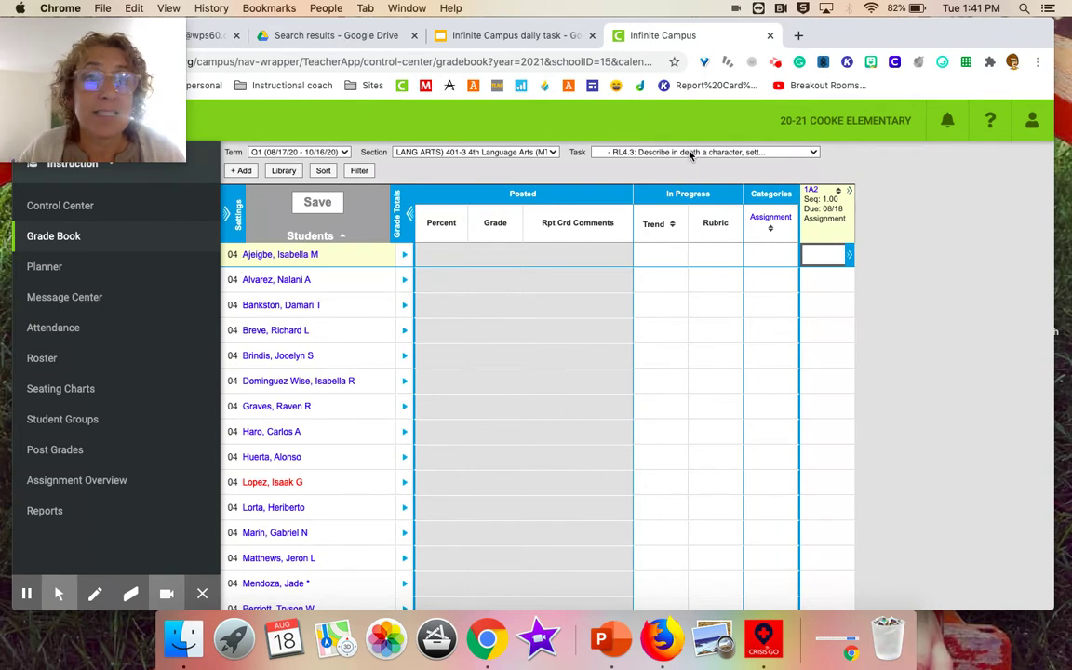
# Step: View the grade book for standard RL4.2, and return to standard RL4.3
pyautogui.click(731, 153)
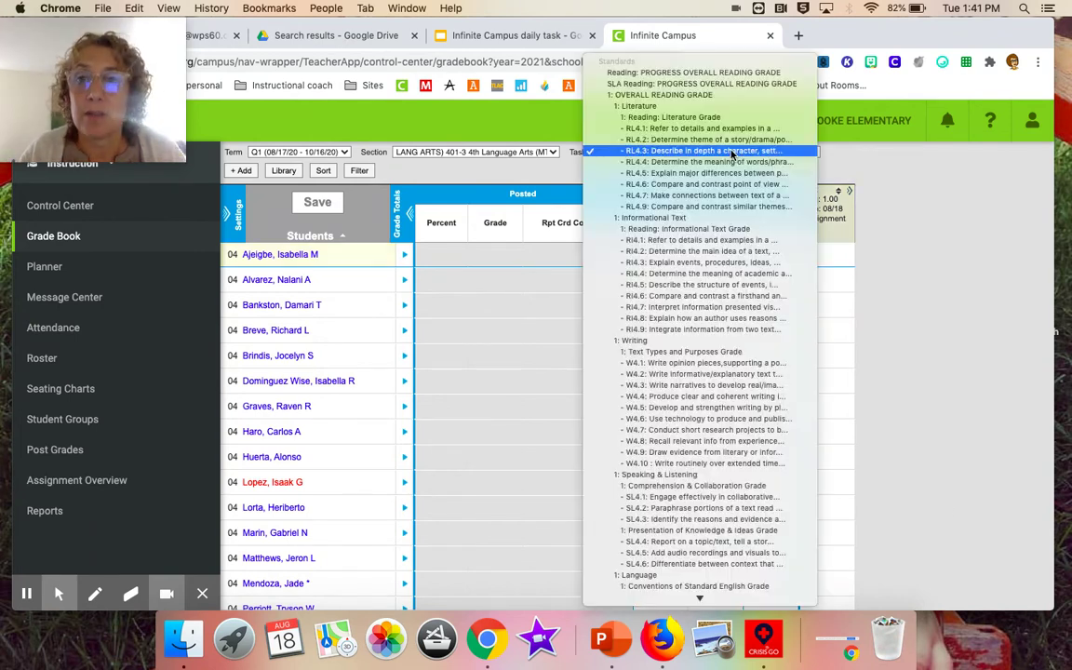
pyautogui.click(728, 140)
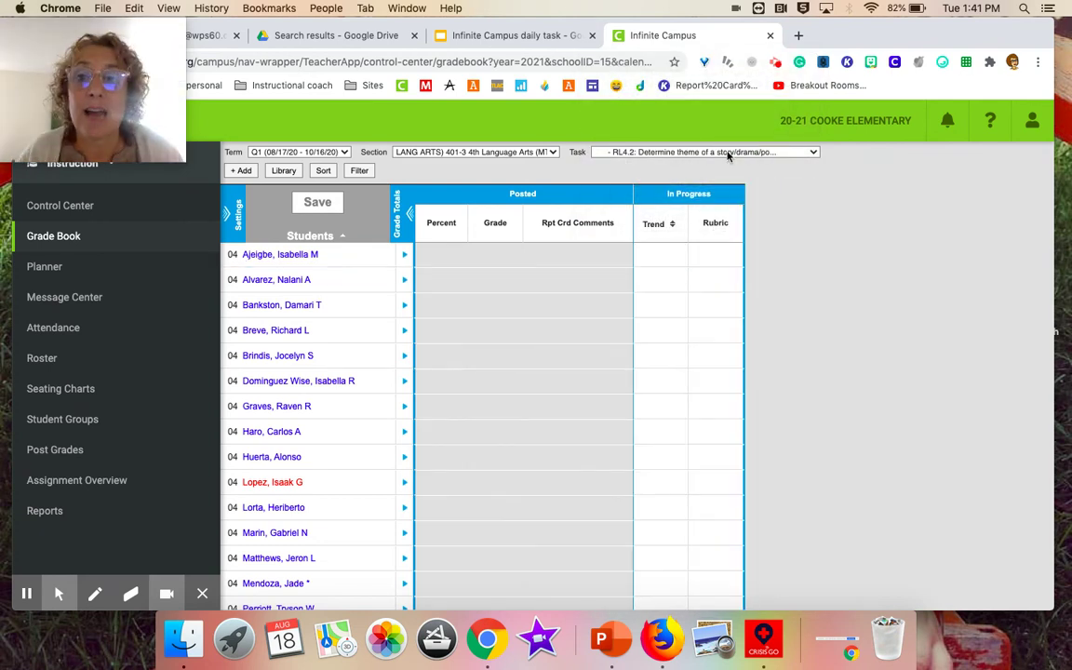
pyautogui.click(729, 153)
pyautogui.click(729, 161)
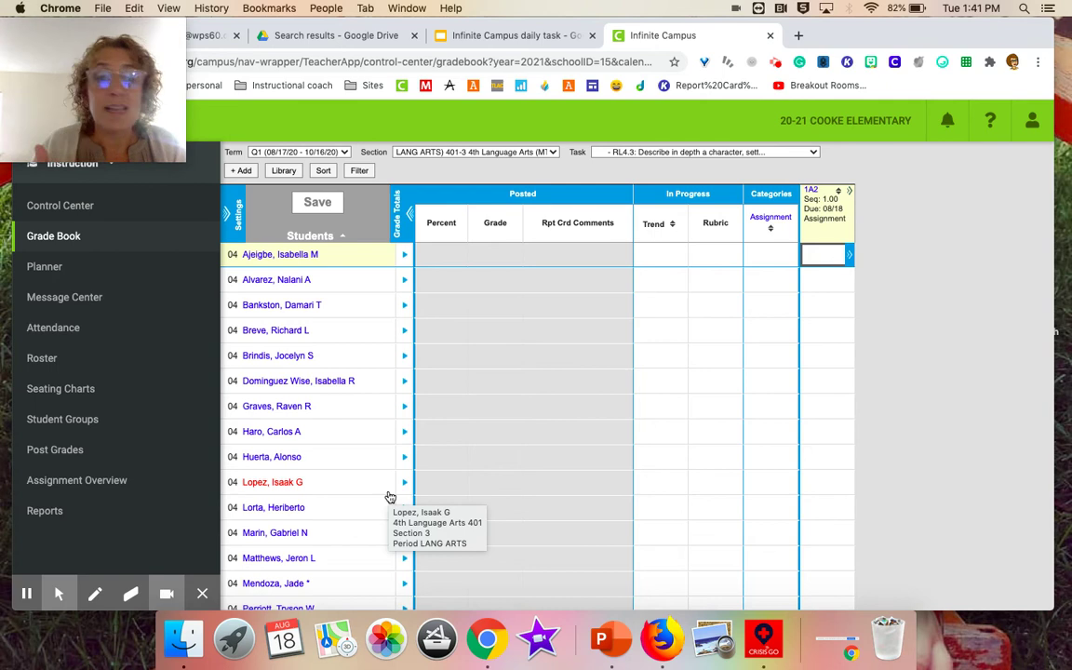
# Step: Enter the 1A2 scores 2, 3, 4, 1, 2, 2 and 2 for the first seven students in the list
pyautogui.write('2')
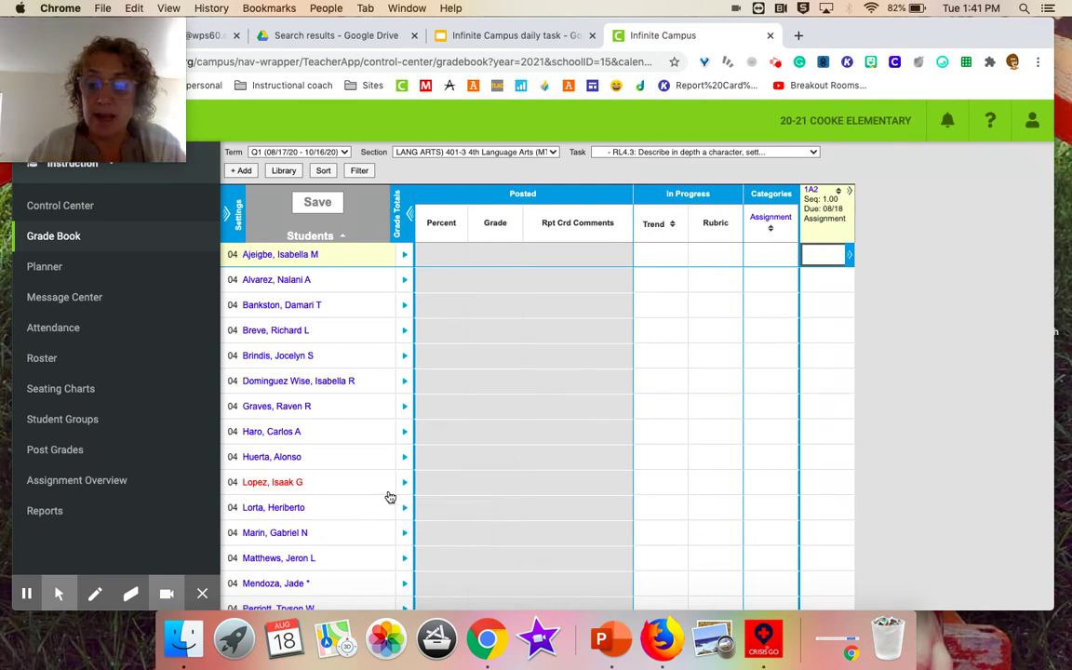
pyautogui.press('Return')
pyautogui.write('3')
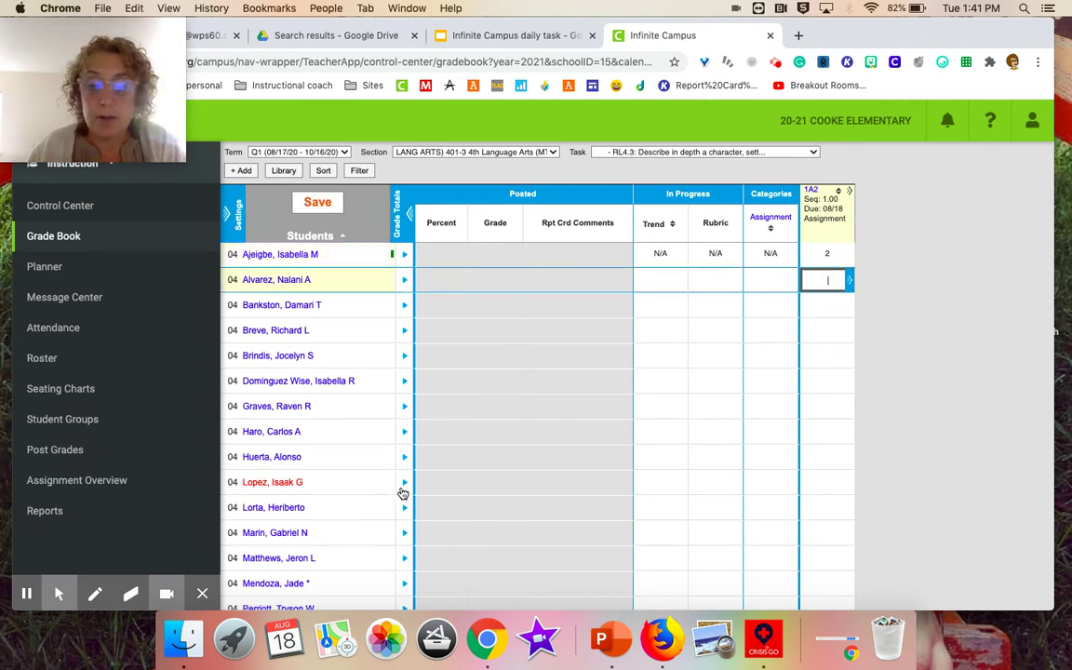
pyautogui.press('Return')
pyautogui.write('4')
pyautogui.press('Return')
pyautogui.write('1')
pyautogui.press('Return')
pyautogui.write('2')
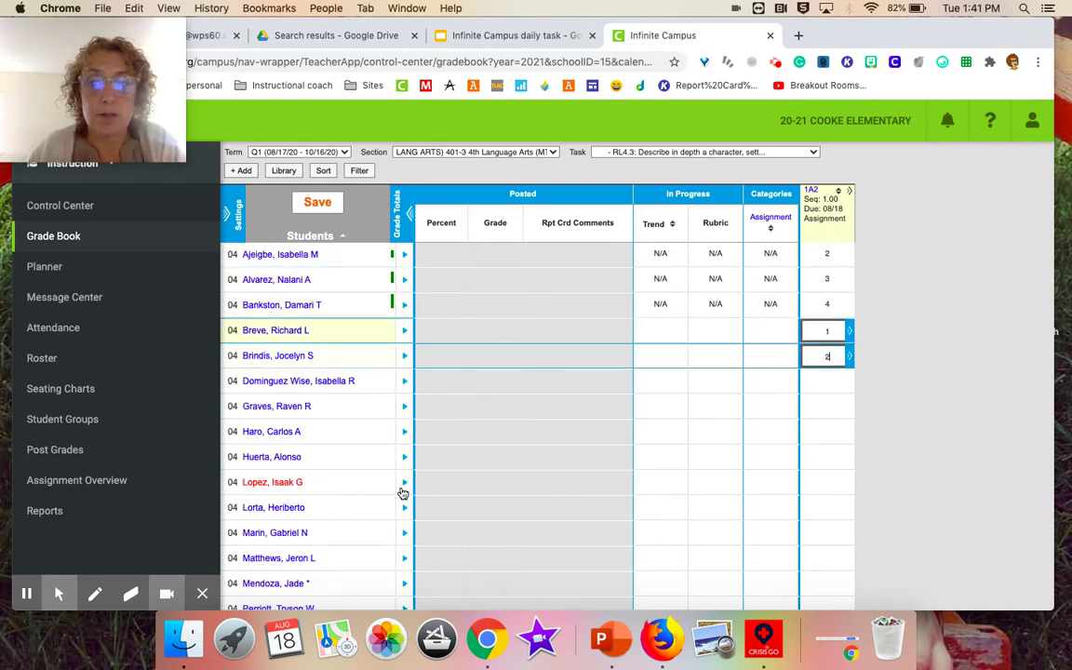
pyautogui.press('Return')
pyautogui.write('2')
pyautogui.press('Return')
pyautogui.write('2')
pyautogui.press('Return')
pyautogui.press('Return')
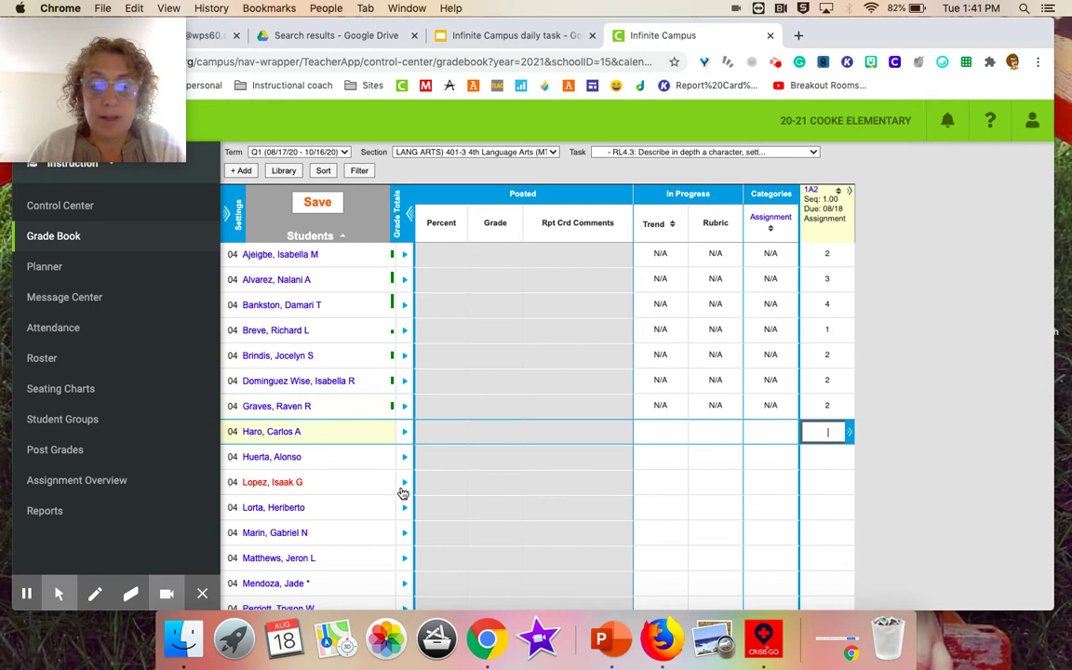
# Step: Enter a 1A2 score of 3 for both the eighth and the ninth student in the list
pyautogui.write('3')
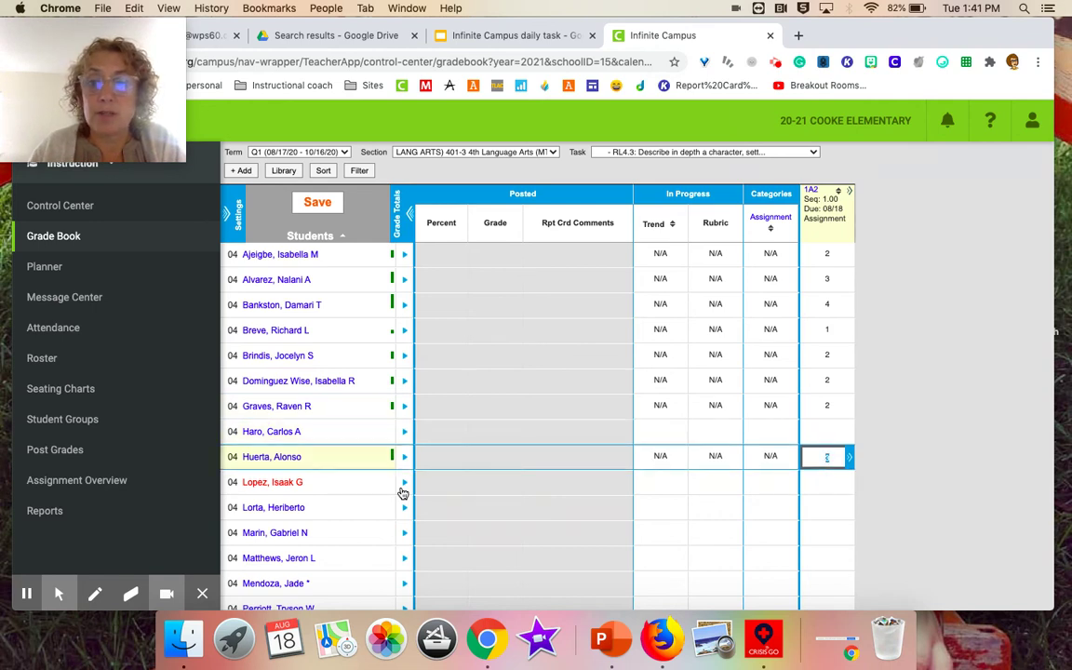
pyautogui.click(823, 430)
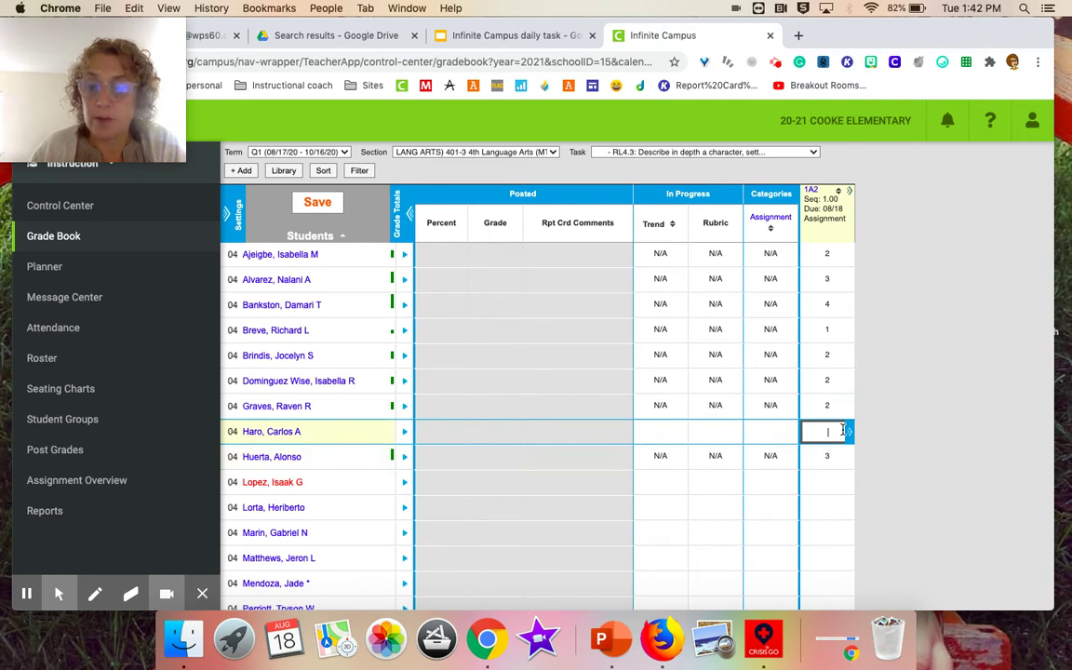
pyautogui.write('3')
pyautogui.press('Return')
pyautogui.press('Return')
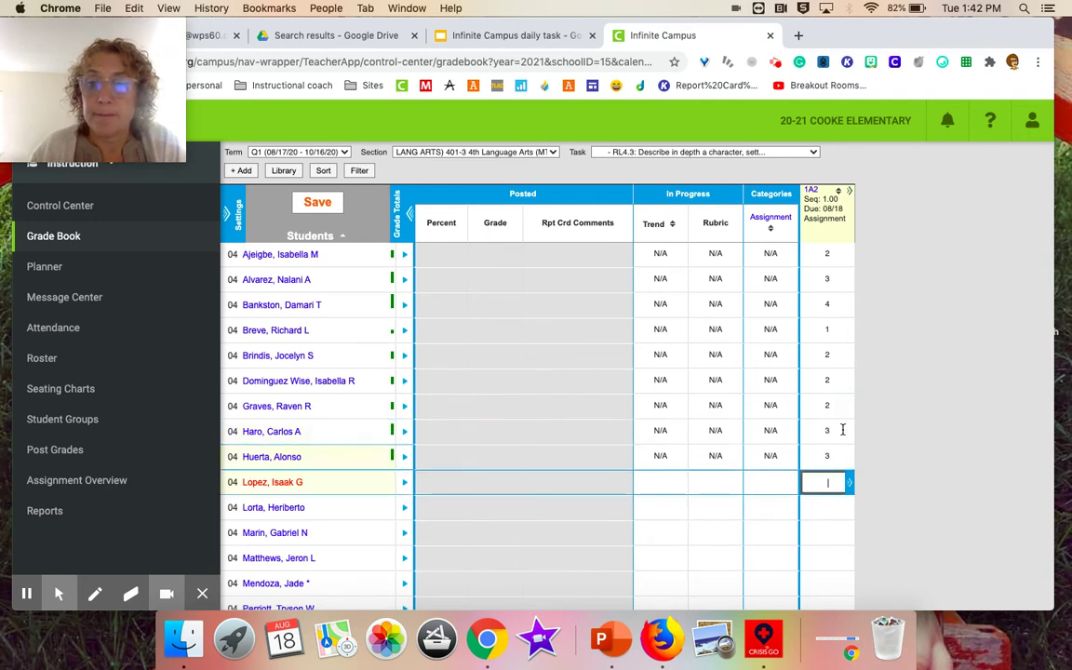
# Step: Enter the 1A2 scores 2, 2, 2 and 3 for the tenth to thirteenth students
pyautogui.write('2')
pyautogui.press('Return')
pyautogui.write('2')
pyautogui.press('Return')
pyautogui.write('2')
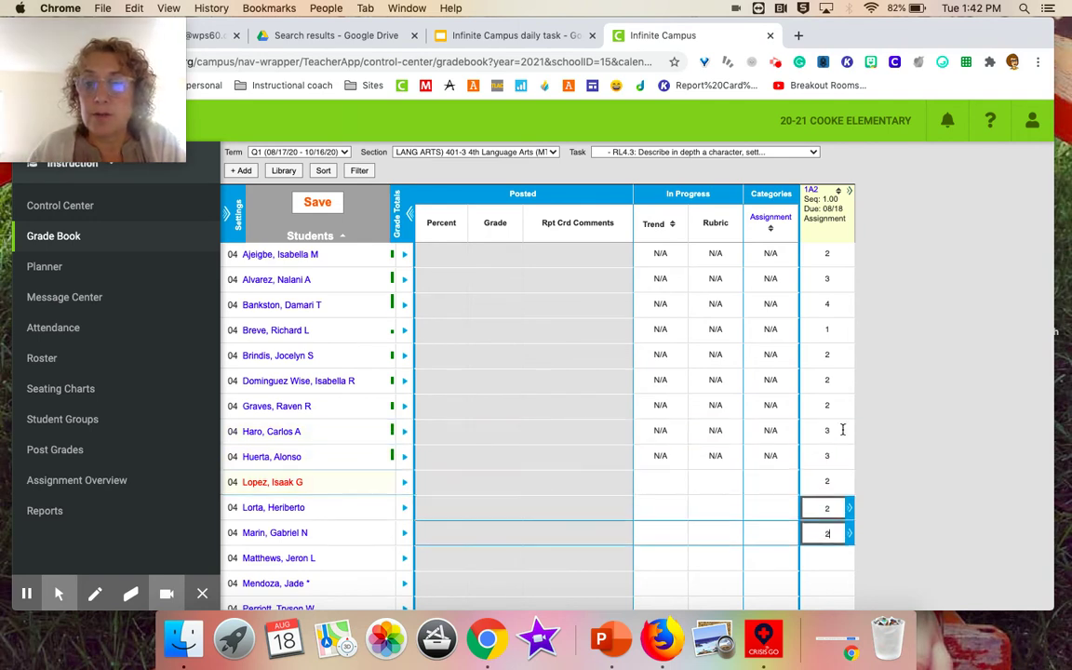
pyautogui.press('Return')
pyautogui.write('3')
pyautogui.press('Return')
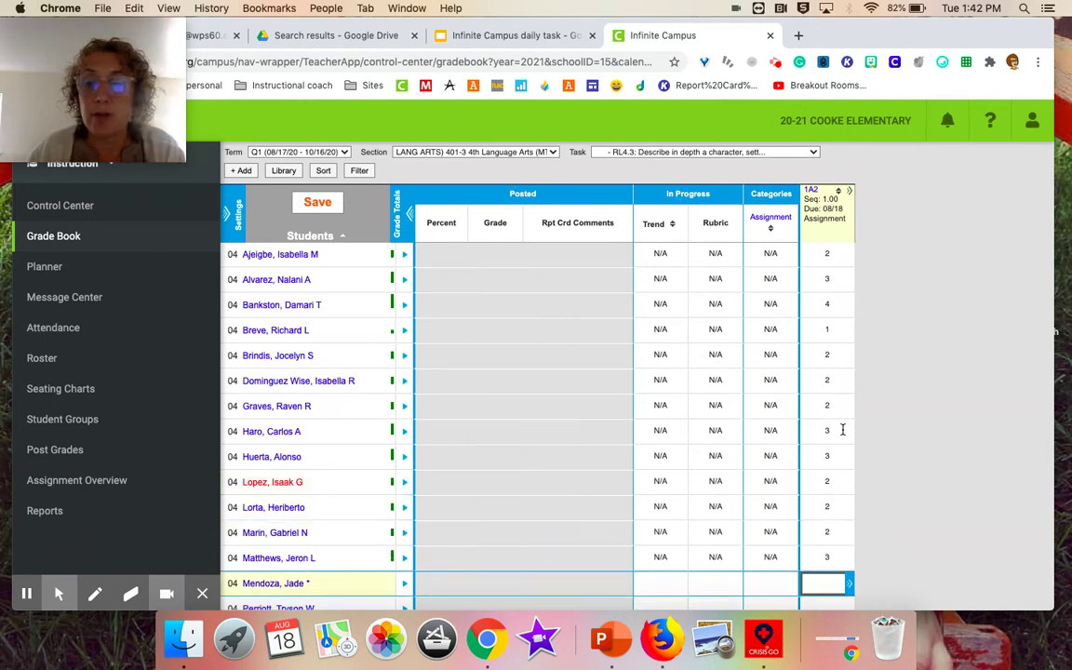
# Step: Enter the 1A2 scores 2, 3, 1 and 3 for the fourteenth to seventeenth students
pyautogui.scroll(-3, 843, 432)
pyautogui.write('2')
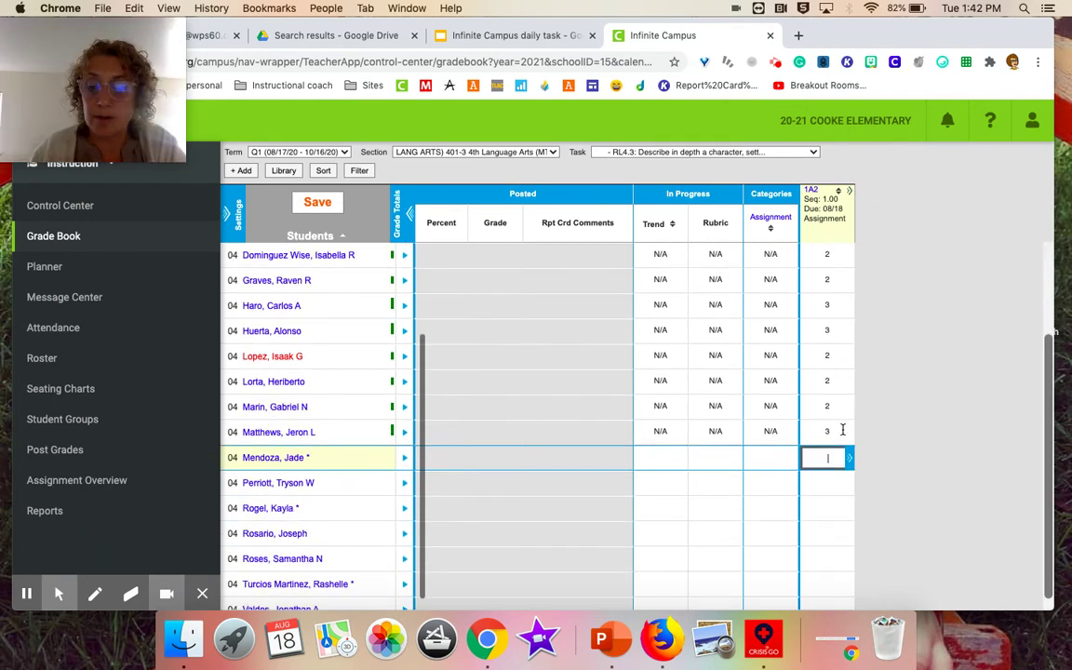
pyautogui.press('Return')
pyautogui.write('3')
pyautogui.press('Return')
pyautogui.write('1')
pyautogui.press('Return')
pyautogui.write('3')
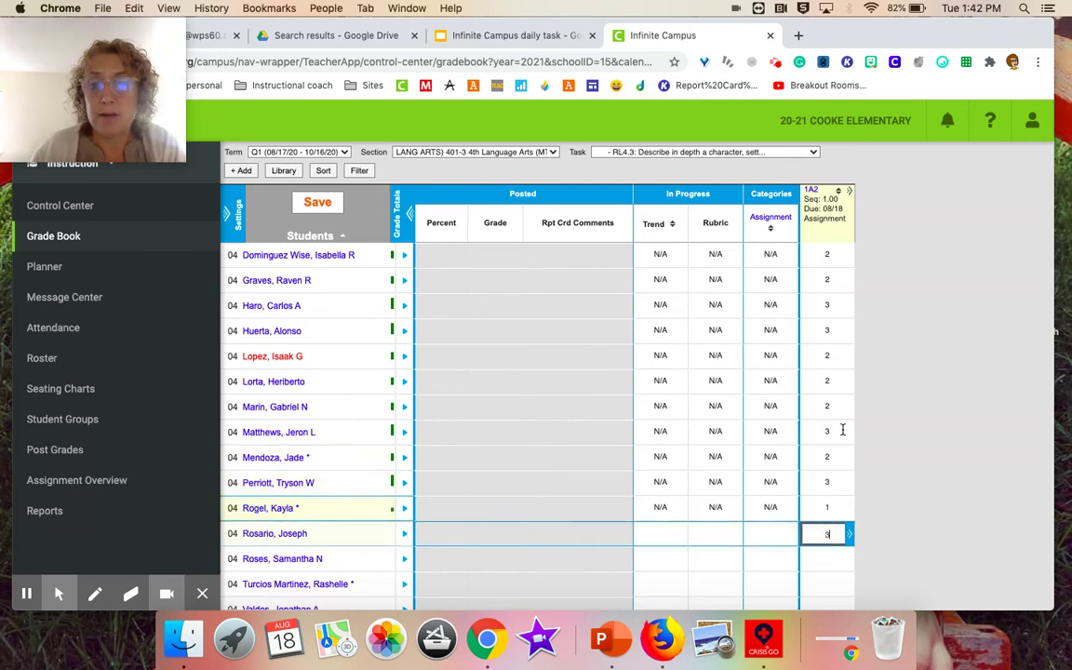
pyautogui.press('Return')
# Step: Enter the 1A2 scores 2, 1 and 3 for the last three students and save the grade book
pyautogui.write('2')
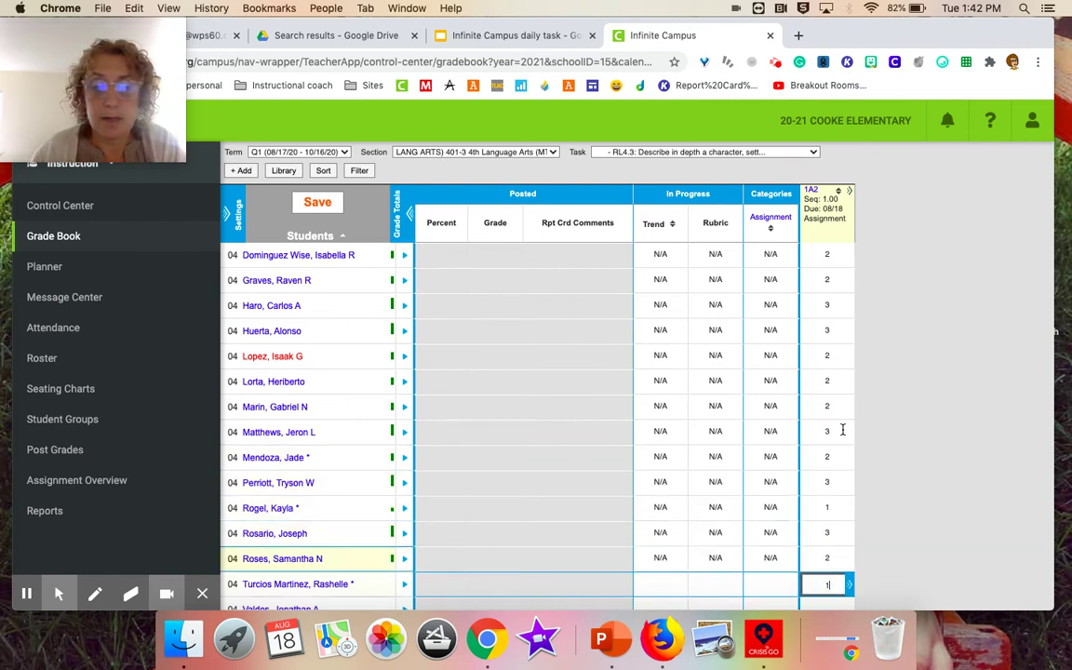
pyautogui.press('Return')
pyautogui.write('1')
pyautogui.press('Return')
pyautogui.write('3')
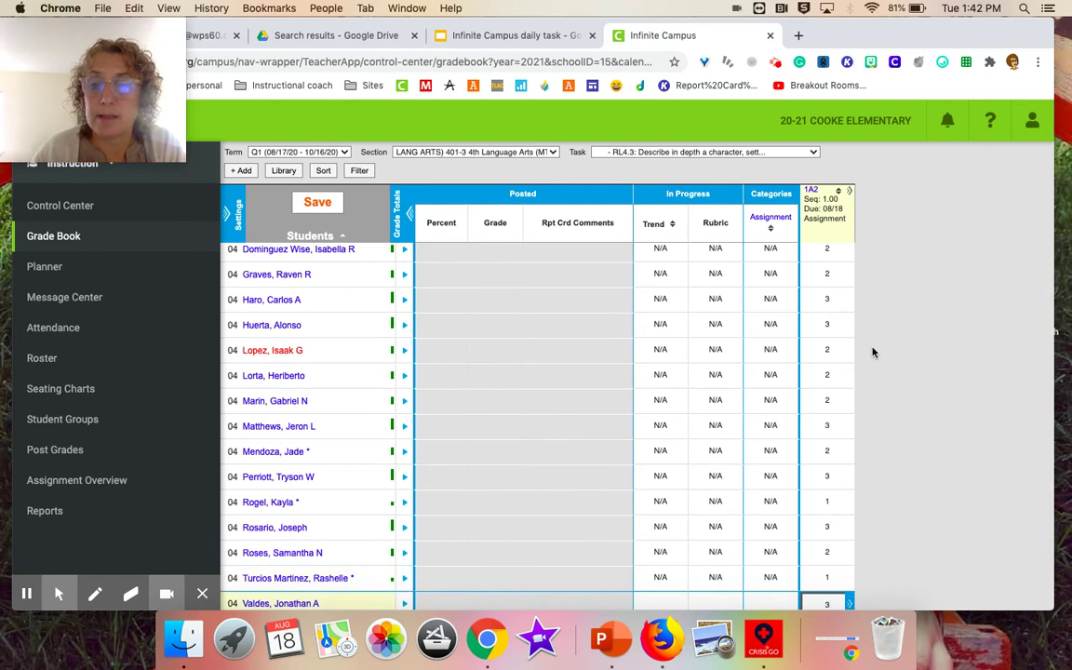
pyautogui.scroll(-1, 871, 352)
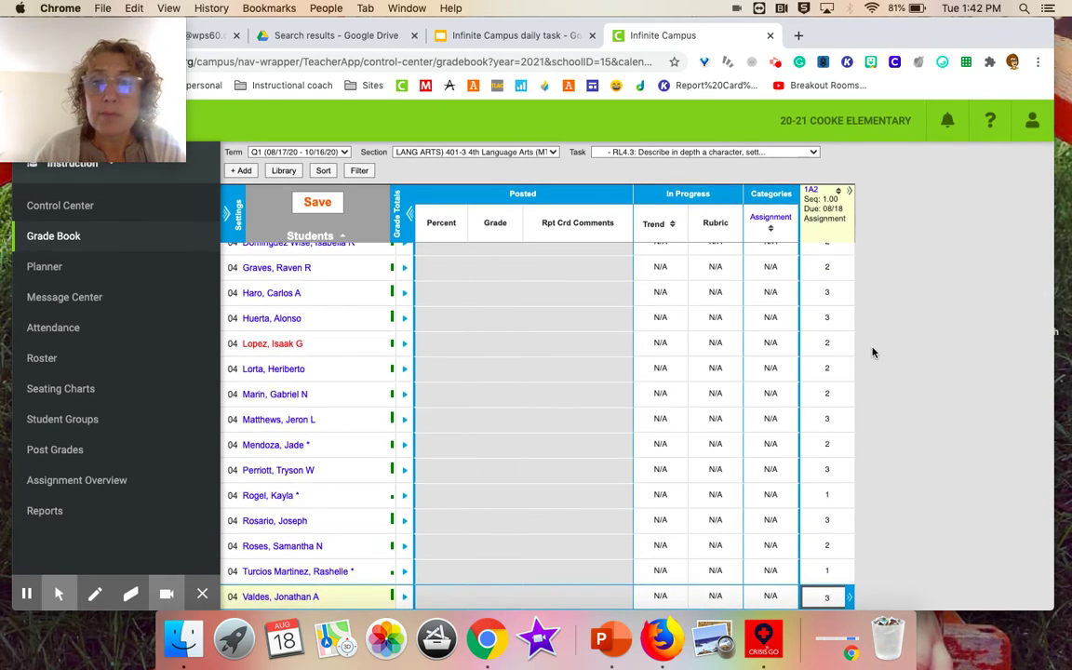
pyautogui.scroll(5, 873, 352)
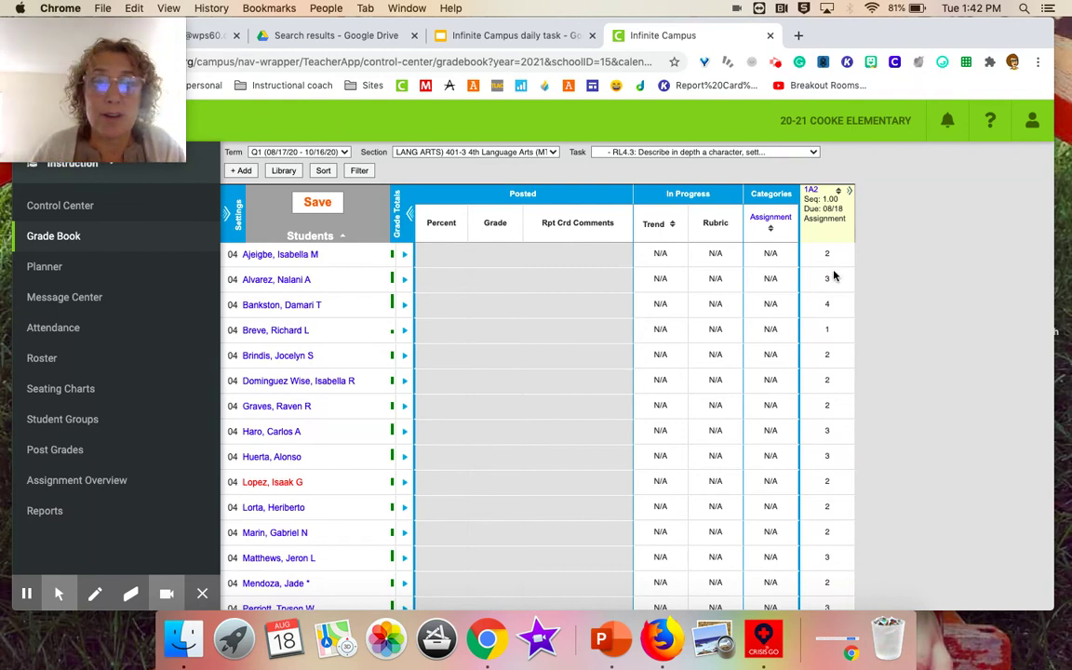
pyautogui.click(317, 204)
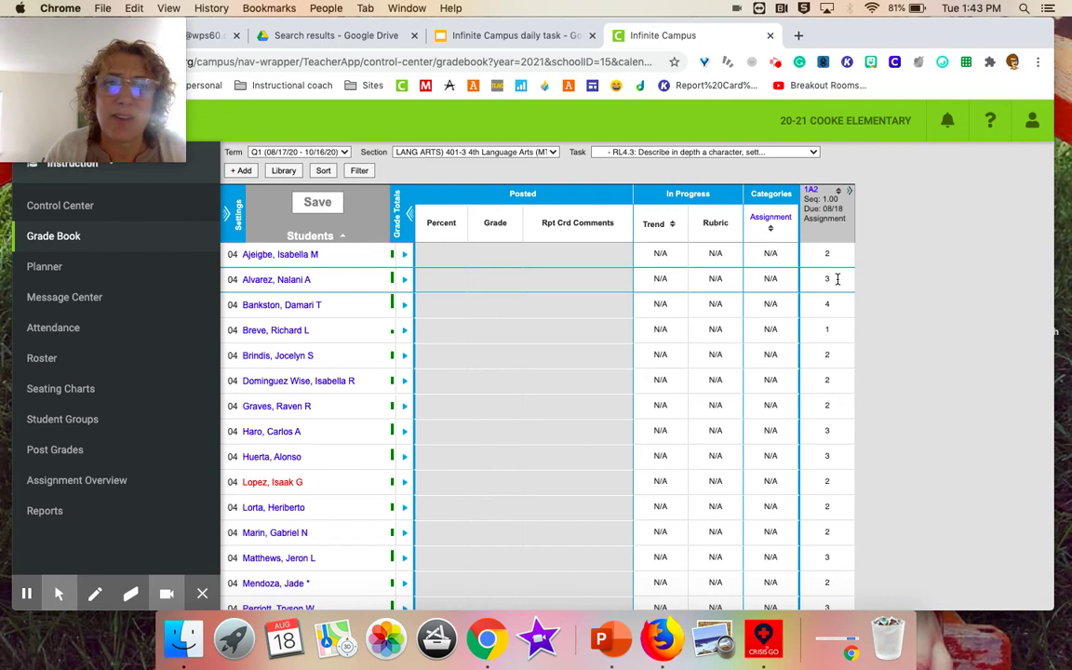
# Step: Set the second student's 1A2 score to 2 and save, and set it back to 3 and save again
pyautogui.click(838, 279)
pyautogui.write('2')
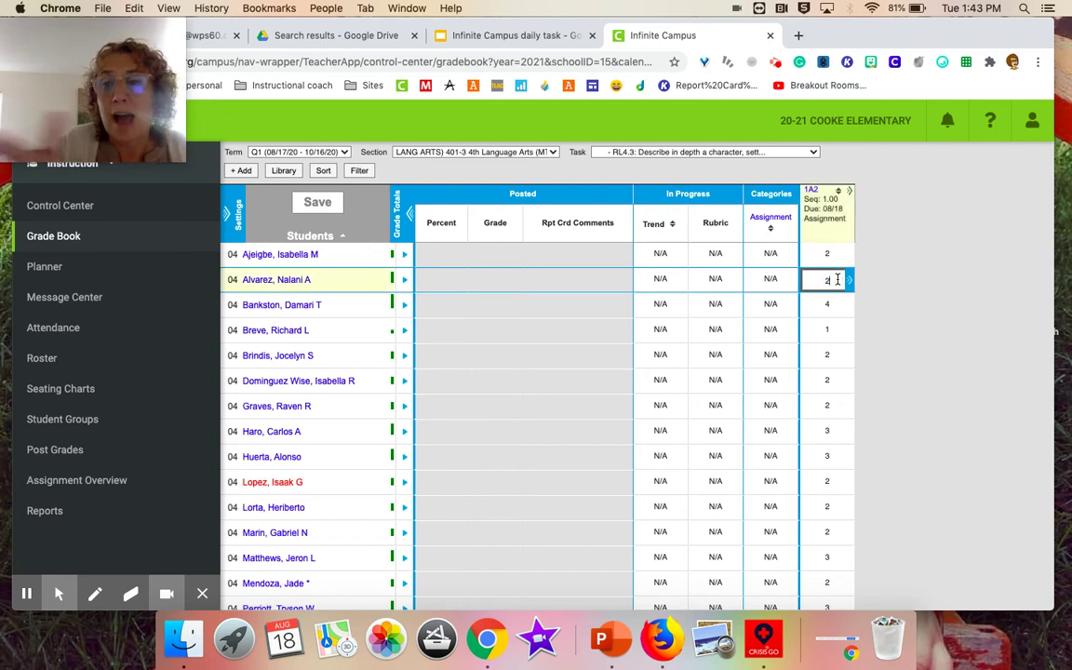
pyautogui.click(312, 203)
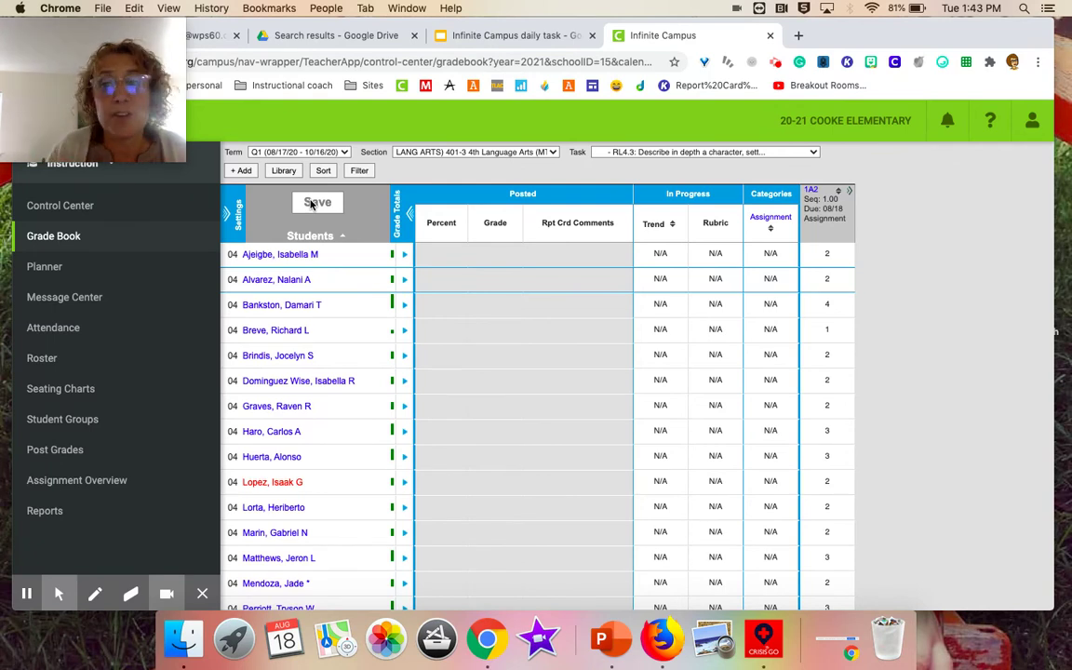
pyautogui.click(838, 279)
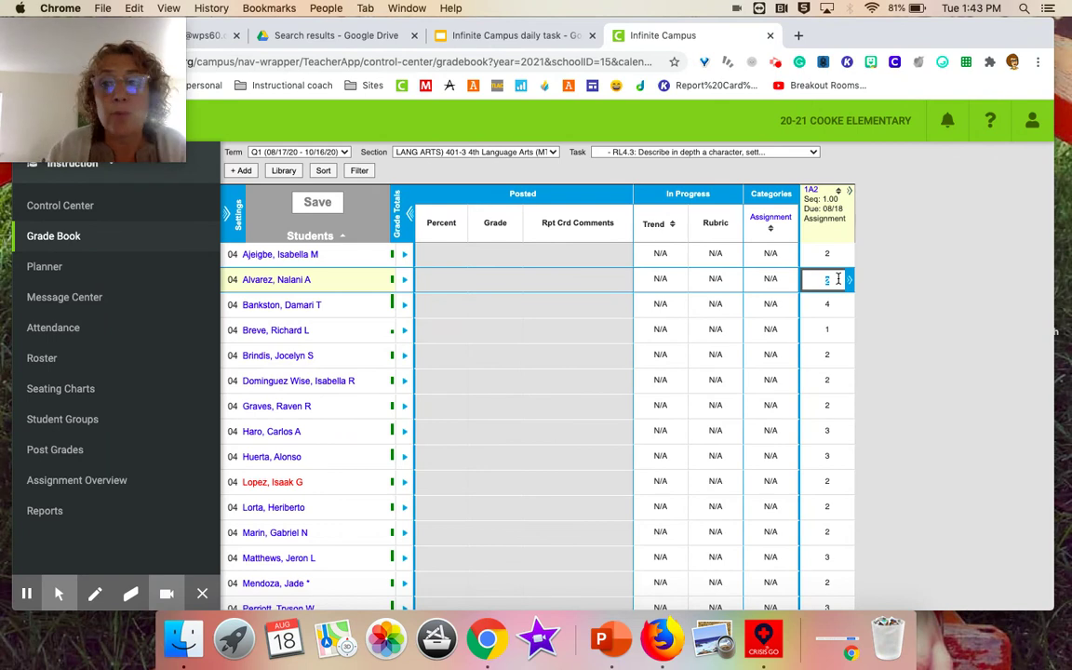
pyautogui.click(316, 202)
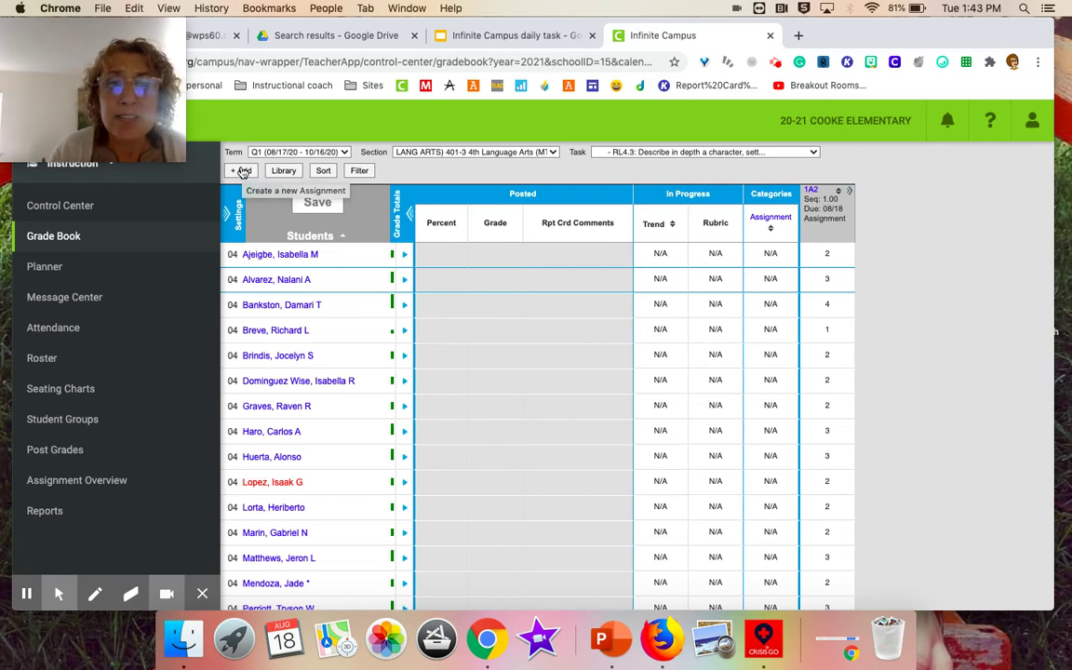
# Step: Create a new assignment named "Summary and Grammer" with the abbreviation 1A3
pyautogui.click(242, 171)
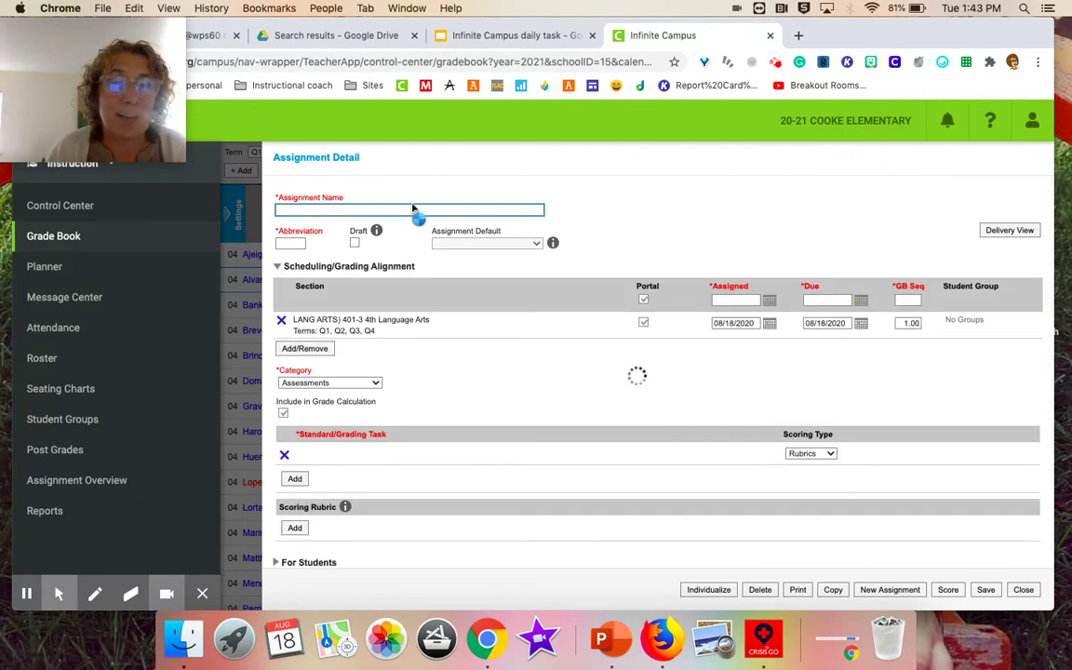
pyautogui.click(406, 209)
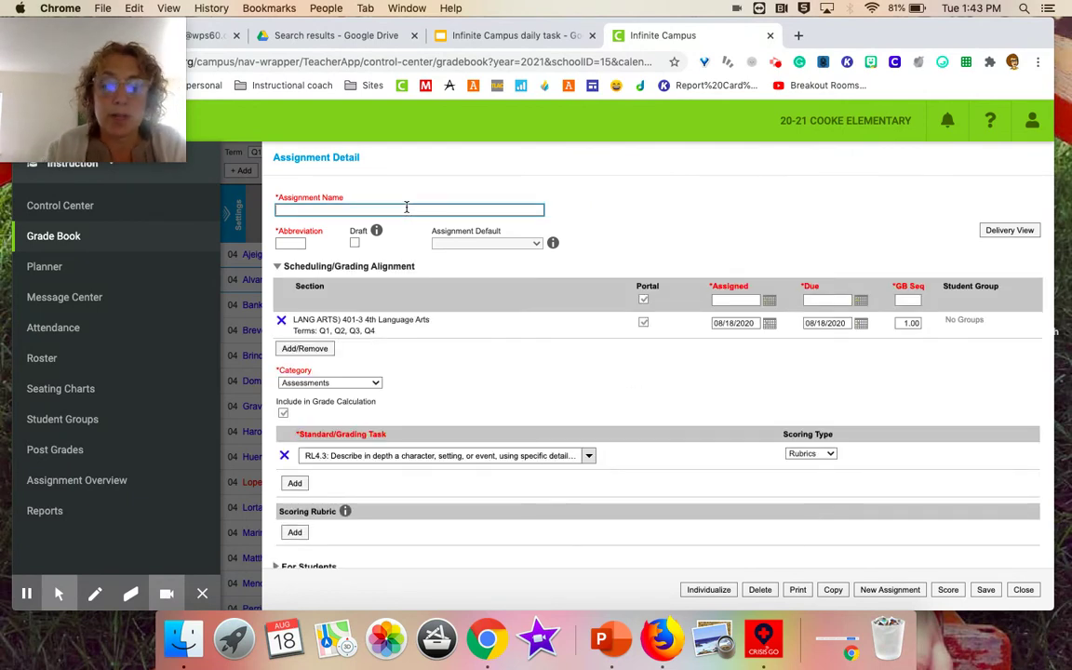
pyautogui.write('Summary')
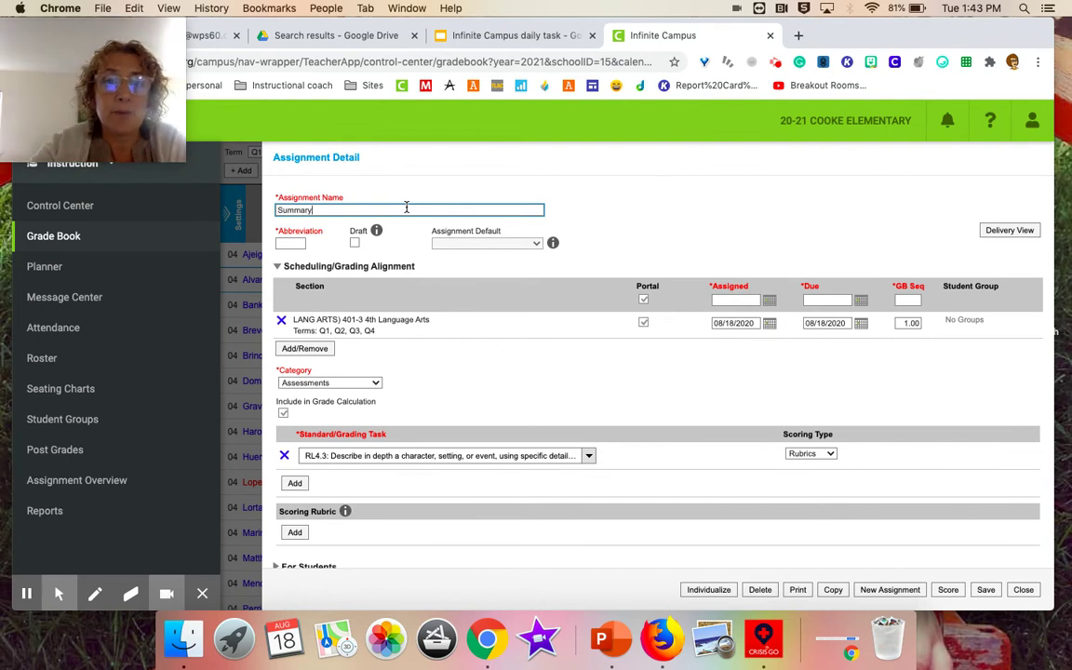
pyautogui.write(' and Grame')
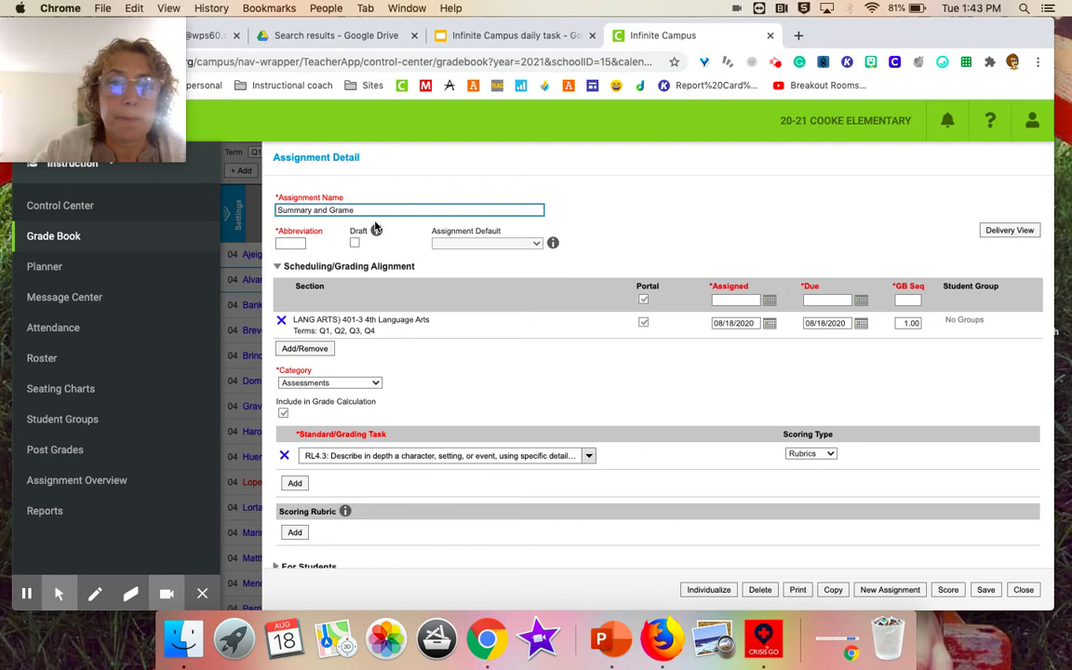
pyautogui.write('rr')
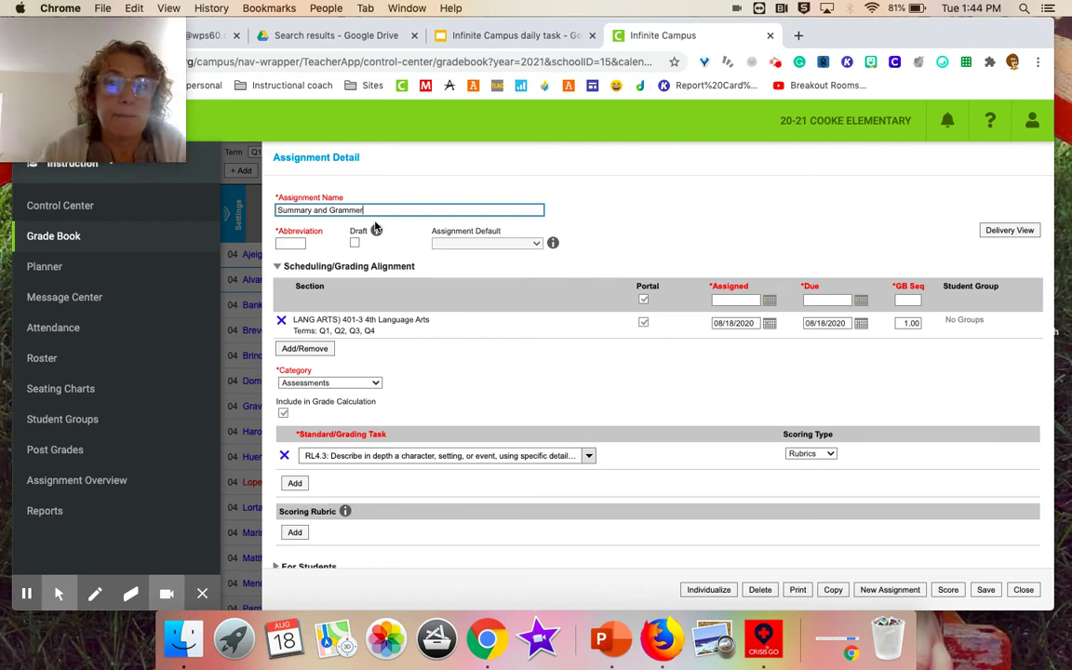
pyautogui.click(291, 242)
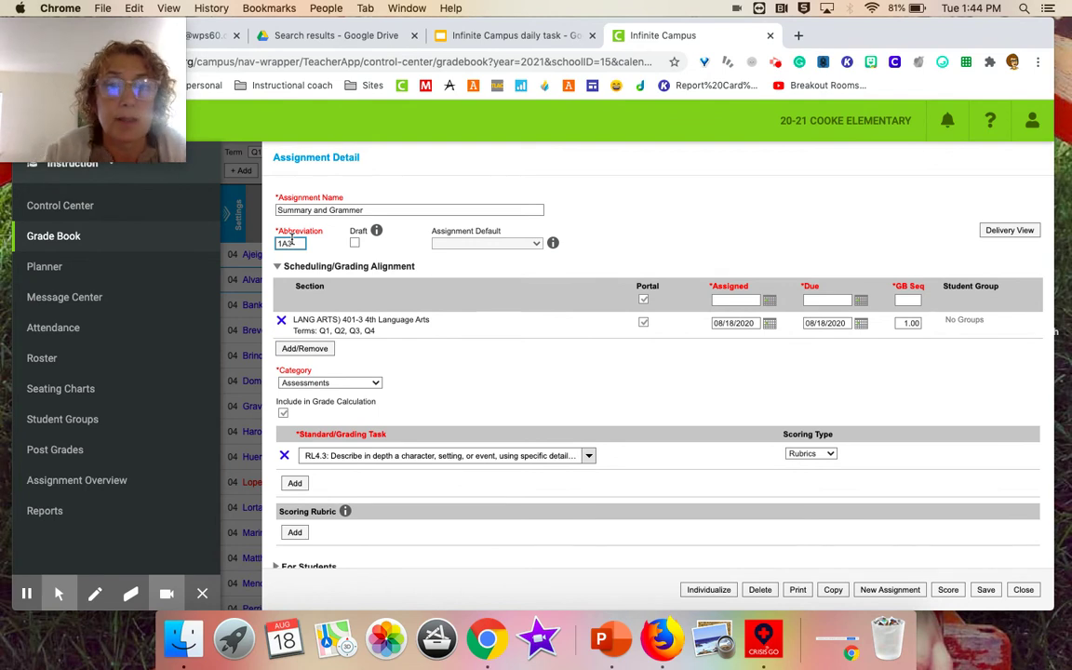
# Step: Add L4.1 (command of standard English grammar and usage) as the assignment's second standard and save the assignment
pyautogui.scroll(-2, 492, 342)
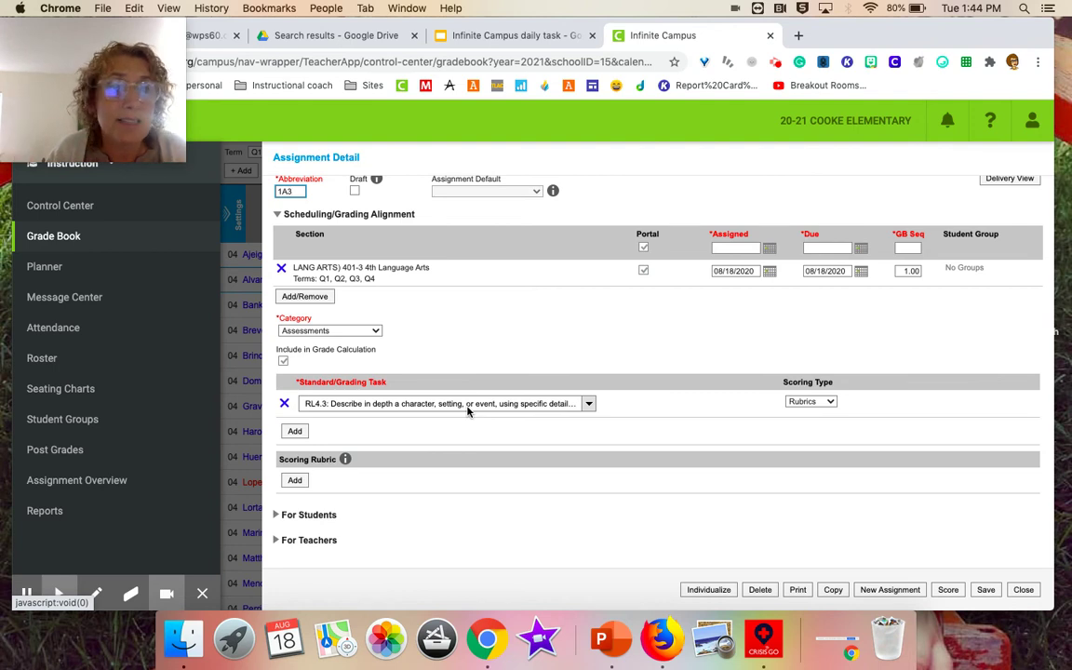
pyautogui.click(295, 433)
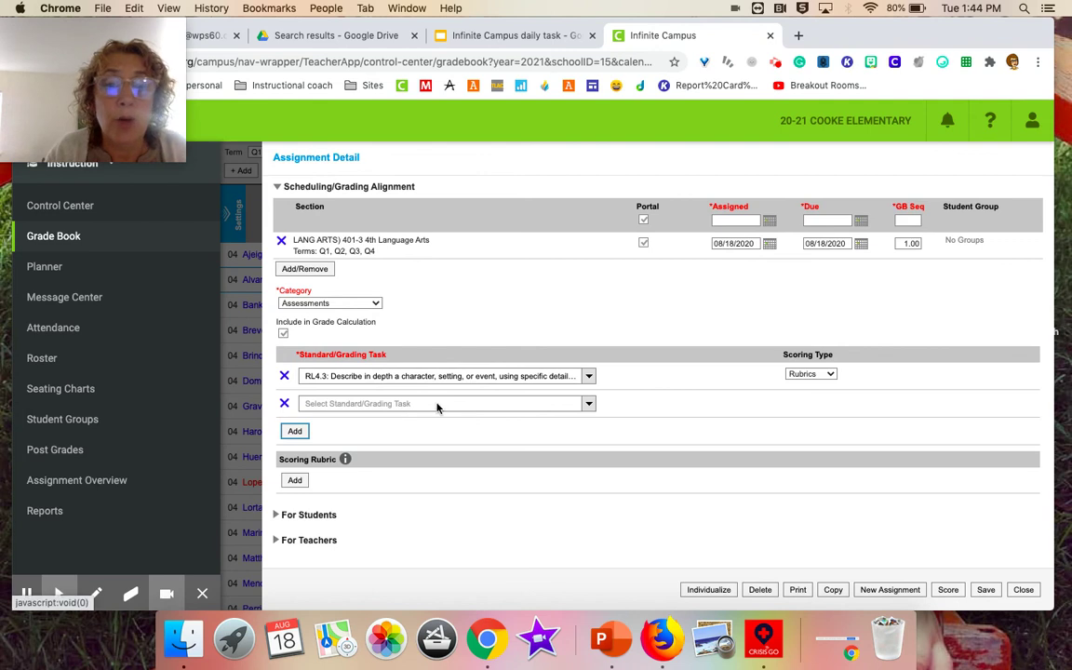
pyautogui.click(438, 405)
pyautogui.scroll(-4, 465, 446)
pyautogui.scroll(-4, 467, 450)
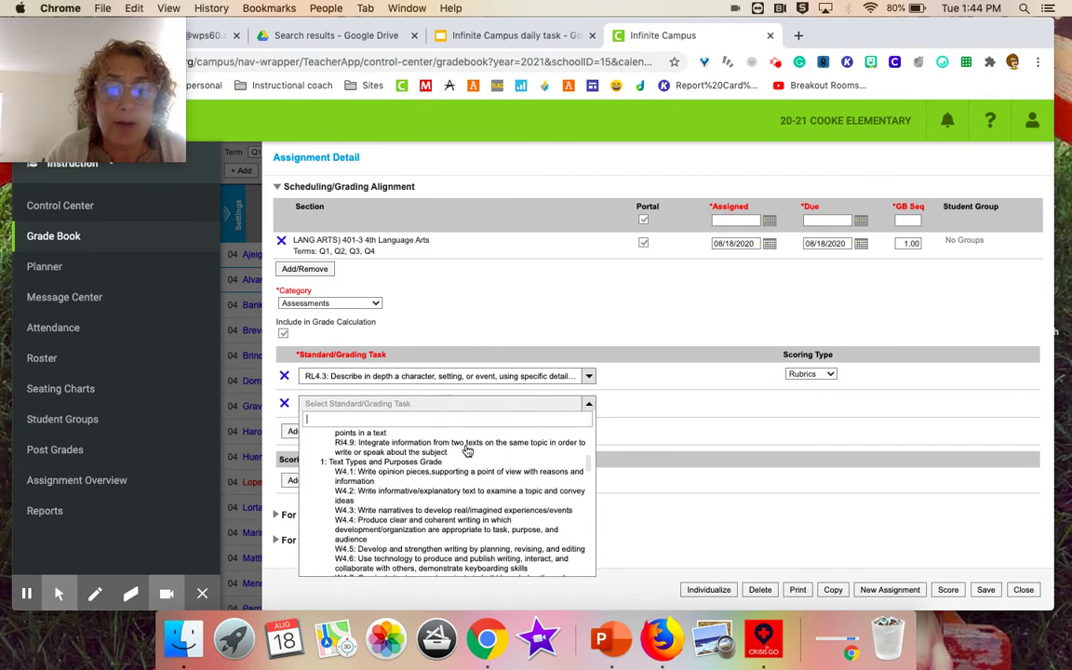
pyautogui.scroll(-2, 468, 451)
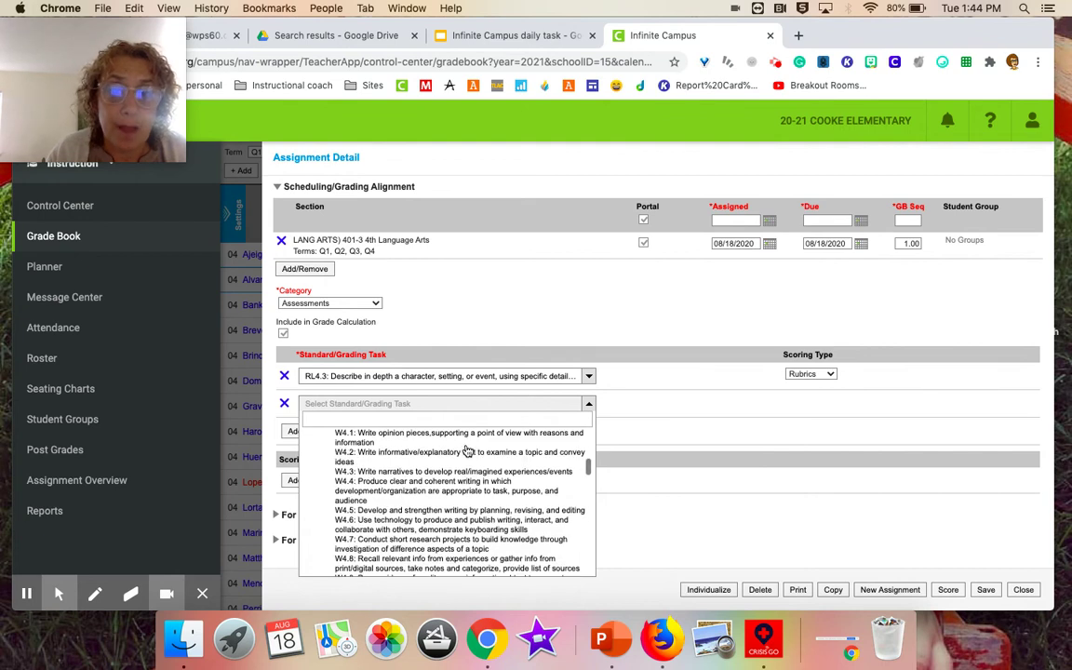
pyautogui.scroll(-2, 468, 450)
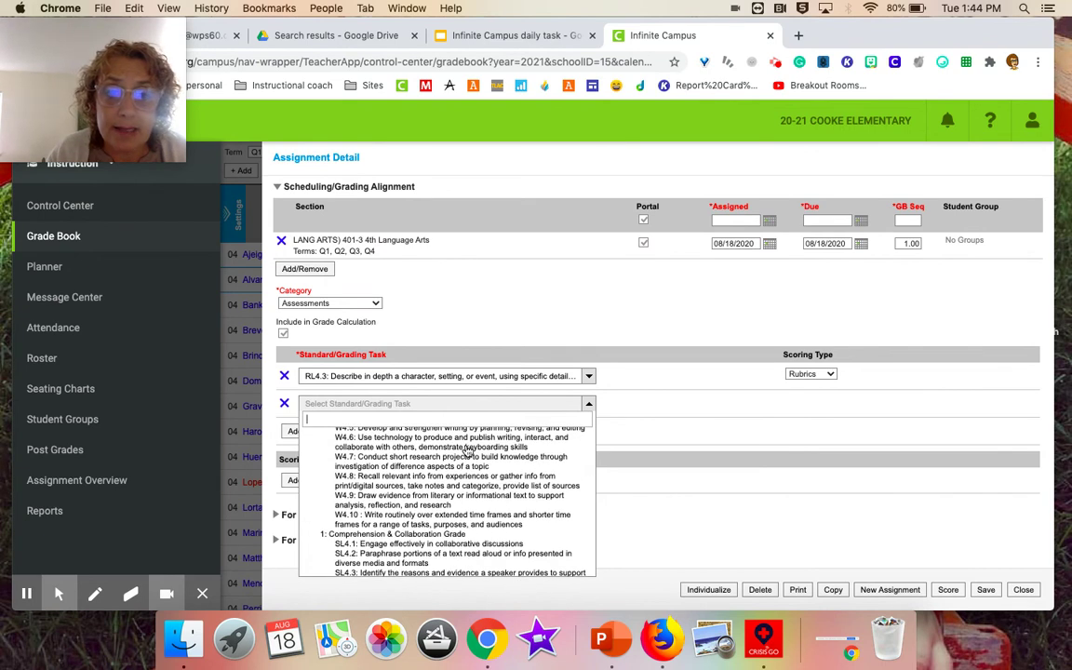
pyautogui.scroll(1, 467, 451)
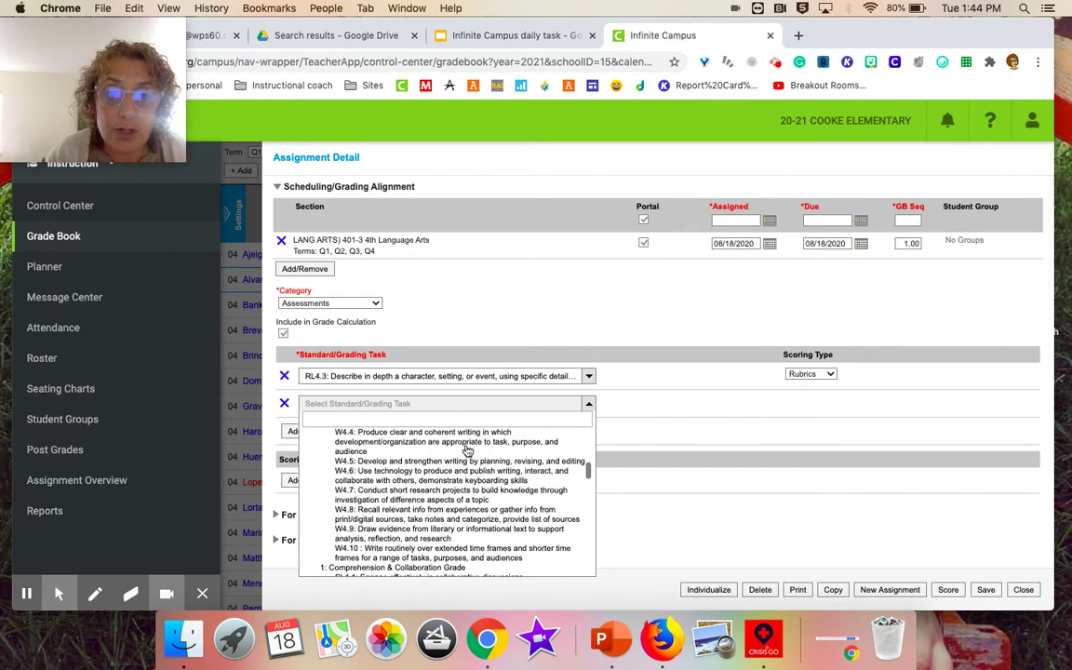
pyautogui.scroll(-3, 467, 450)
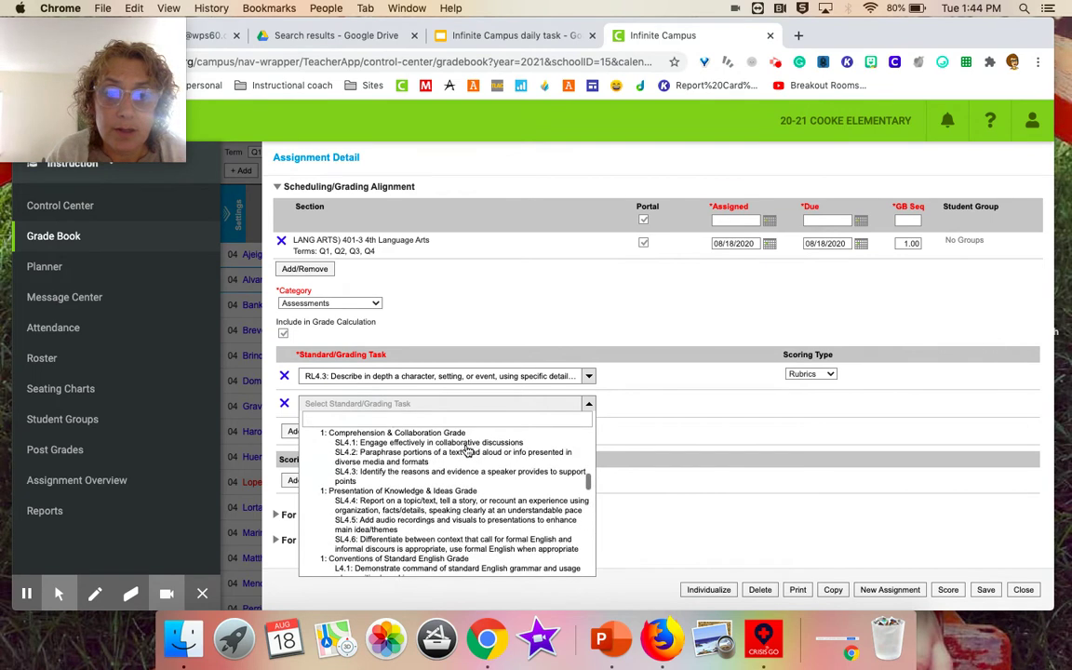
pyautogui.scroll(-1, 442, 512)
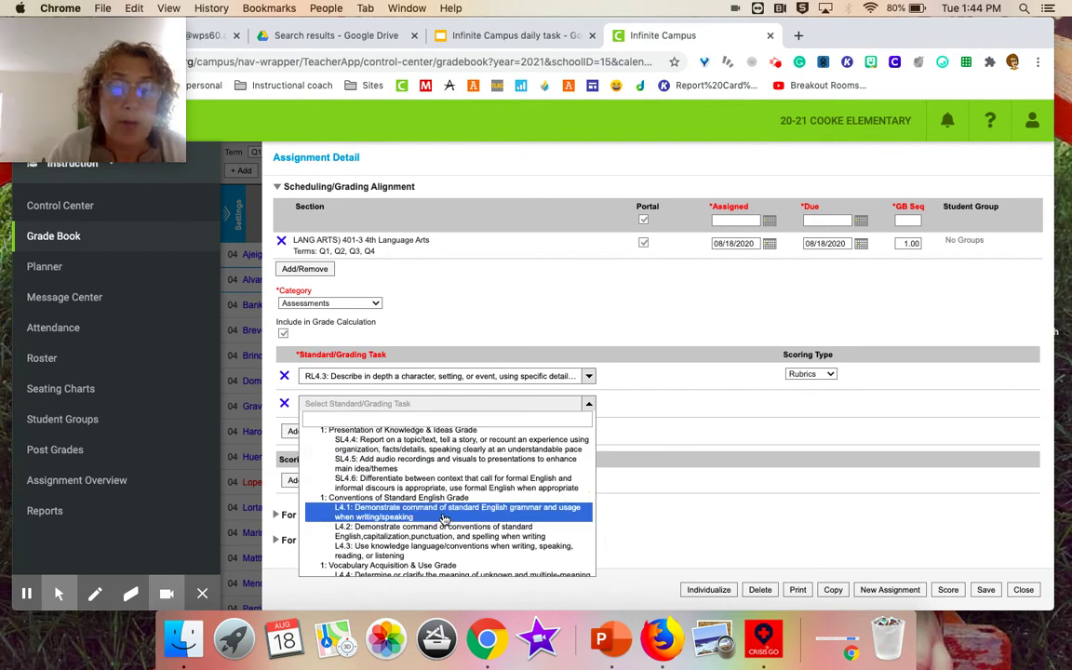
pyautogui.click(443, 511)
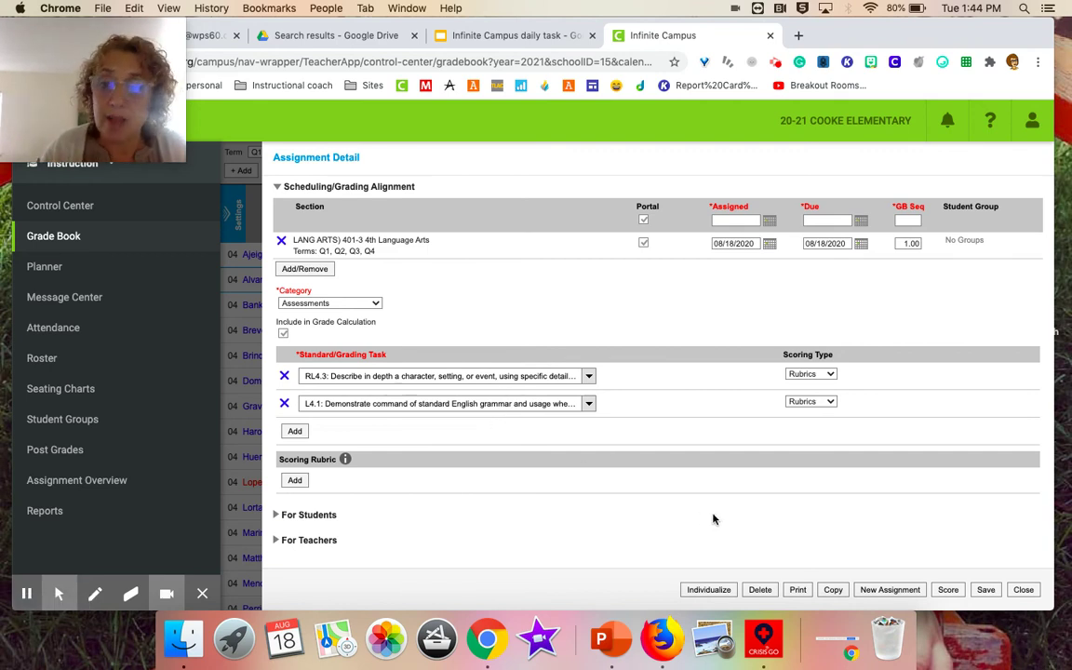
pyautogui.click(987, 591)
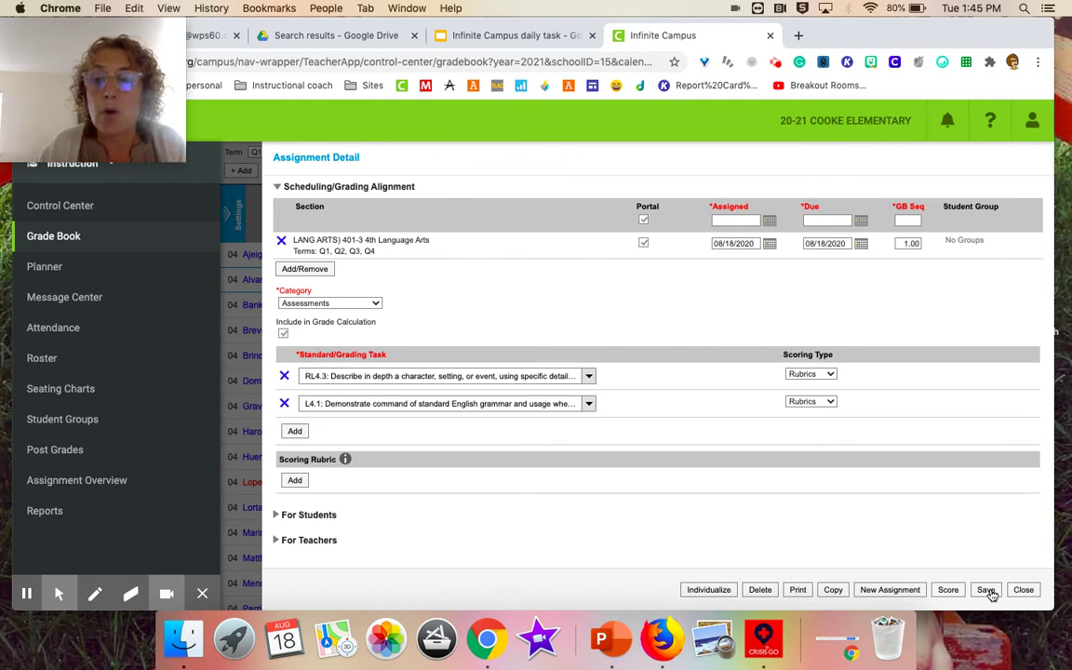
# Step: Open scoring for the new assignment and enter the RL4.3 scores 2, 3, 2 and 3 for the first four students
pyautogui.click(946, 592)
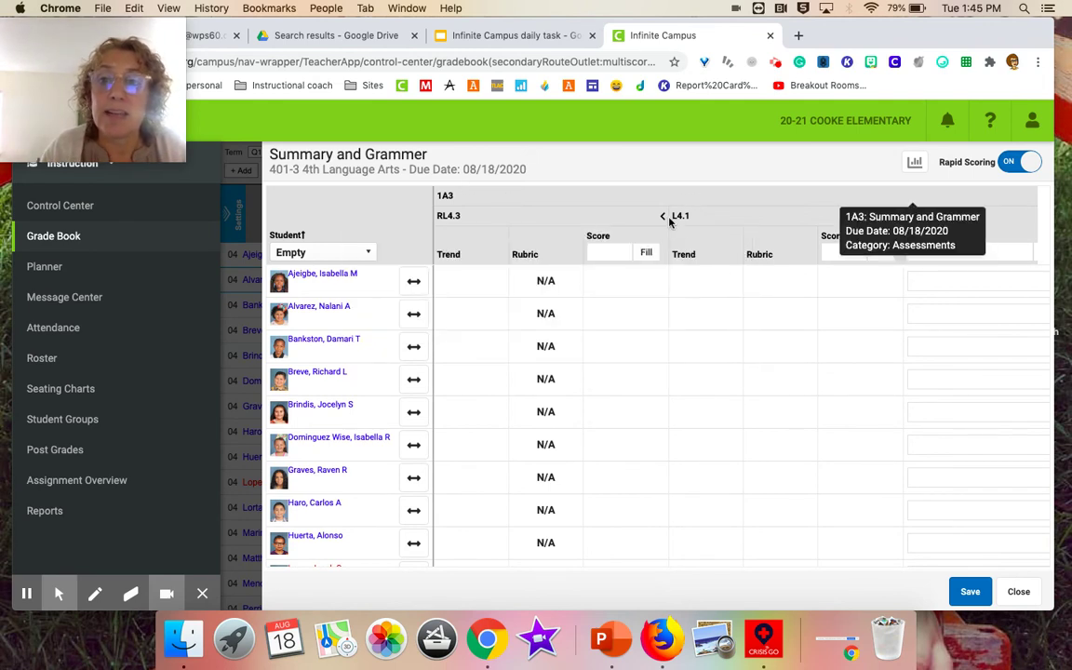
pyautogui.click(470, 289)
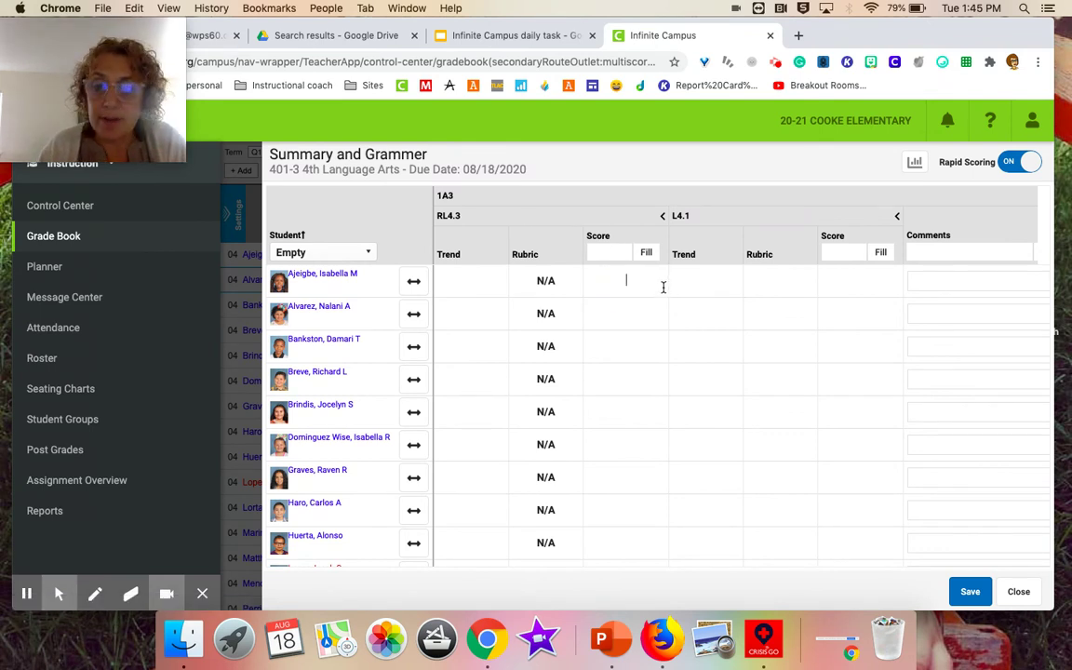
pyautogui.write('2')
pyautogui.press('Return')
pyautogui.write('3')
pyautogui.press('Return')
pyautogui.write('2')
pyautogui.press('Return')
pyautogui.write('3')
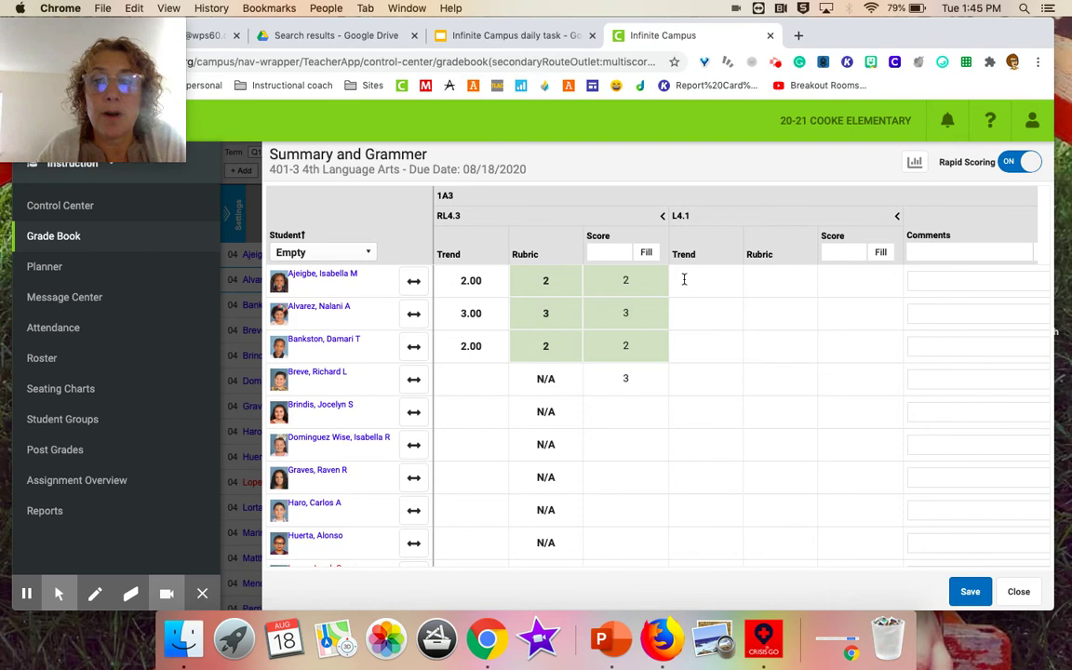
# Step: Fill the L4.1 score column with 2 for all students
pyautogui.click(849, 253)
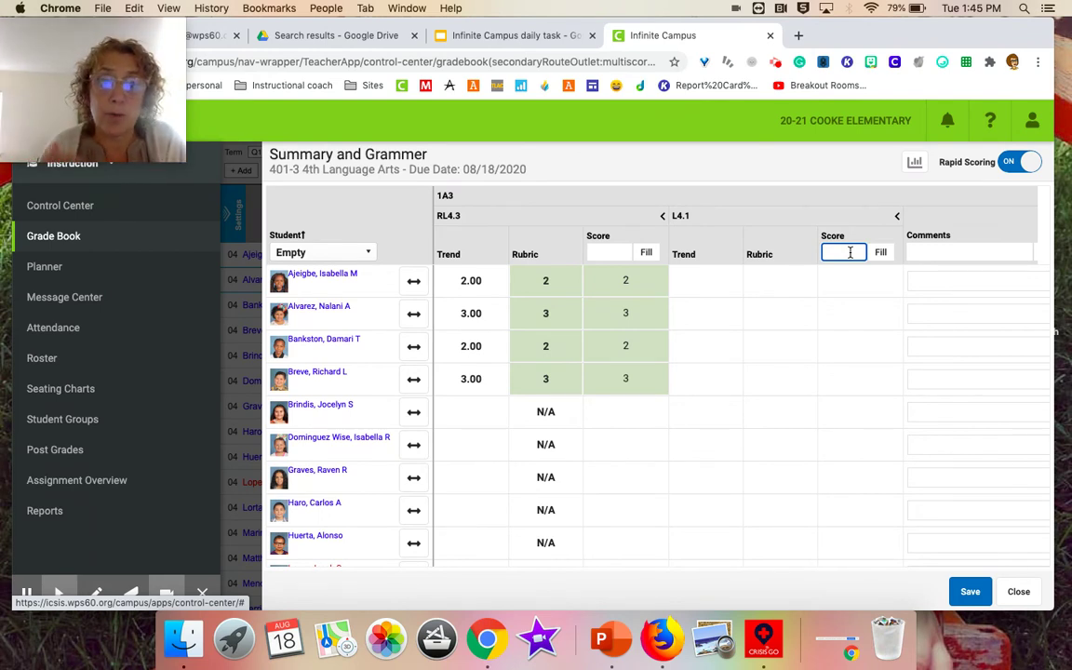
pyautogui.write('2')
pyautogui.click(881, 253)
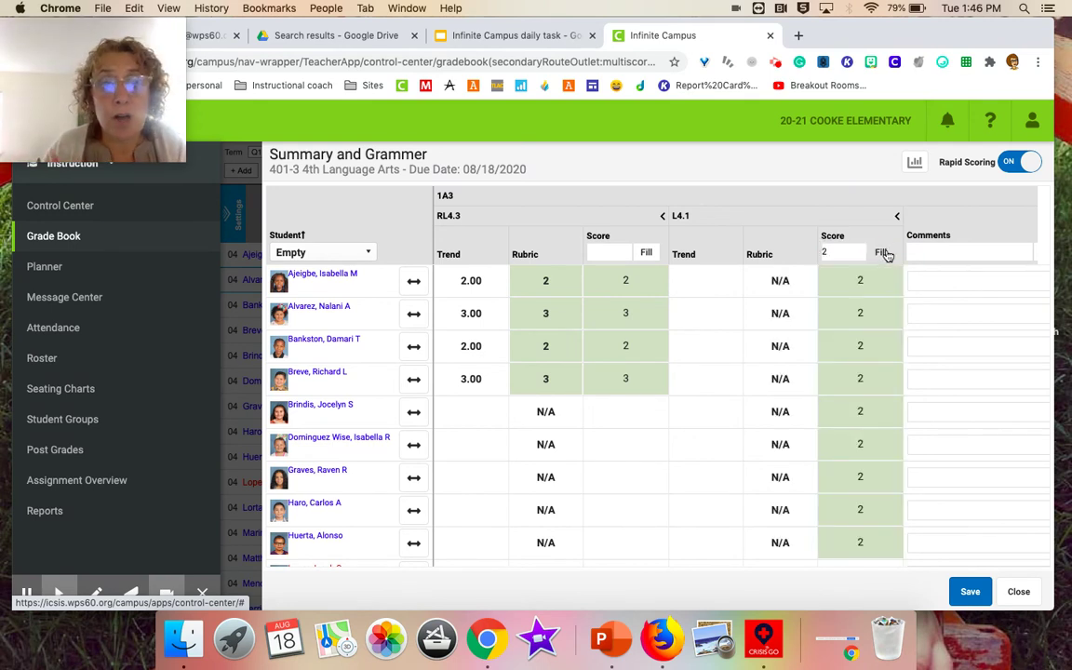
# Step: Change the L4.1 scores of the fifth and ninth students to 3 and save the scores
pyautogui.click(871, 410)
pyautogui.press('BackSpace')
pyautogui.write('3')
pyautogui.click(880, 547)
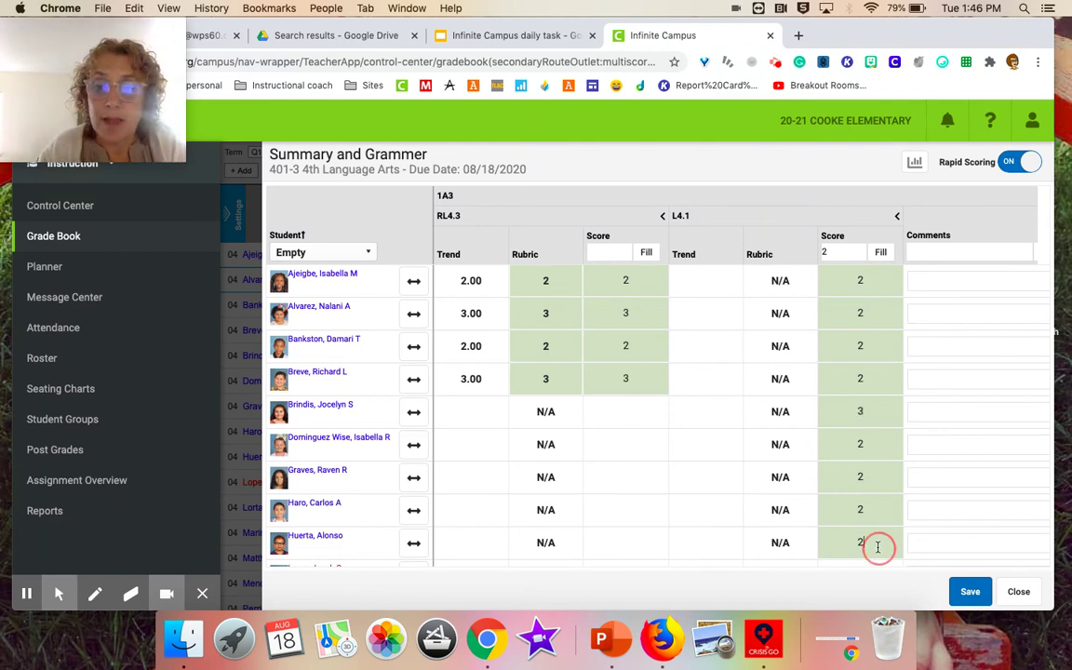
pyautogui.press('BackSpace')
pyautogui.write('3')
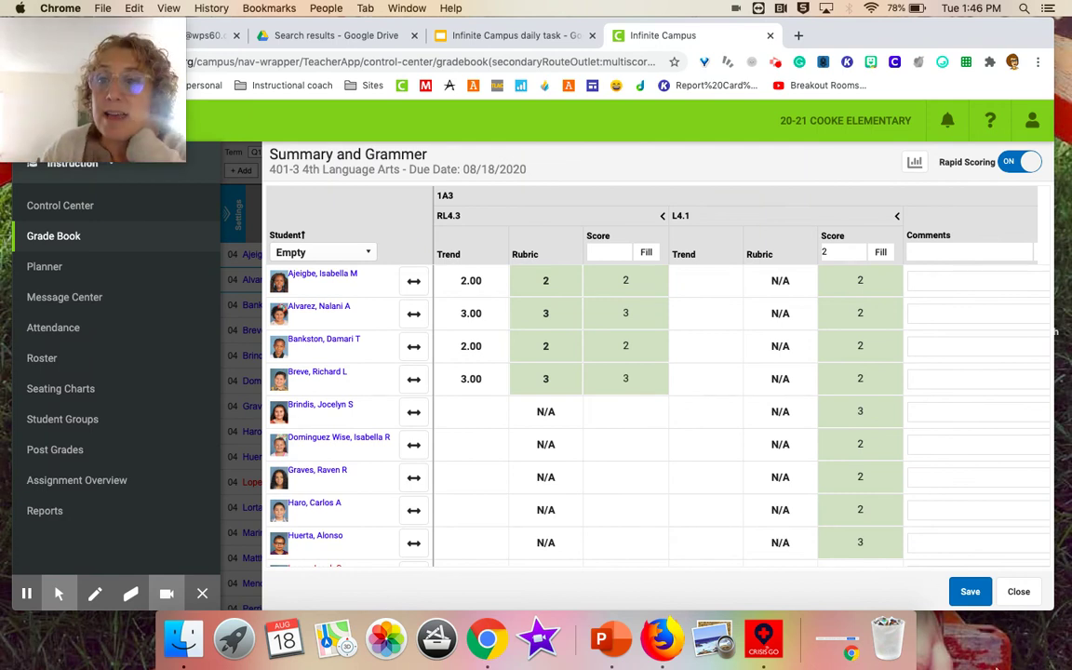
pyautogui.click(970, 593)
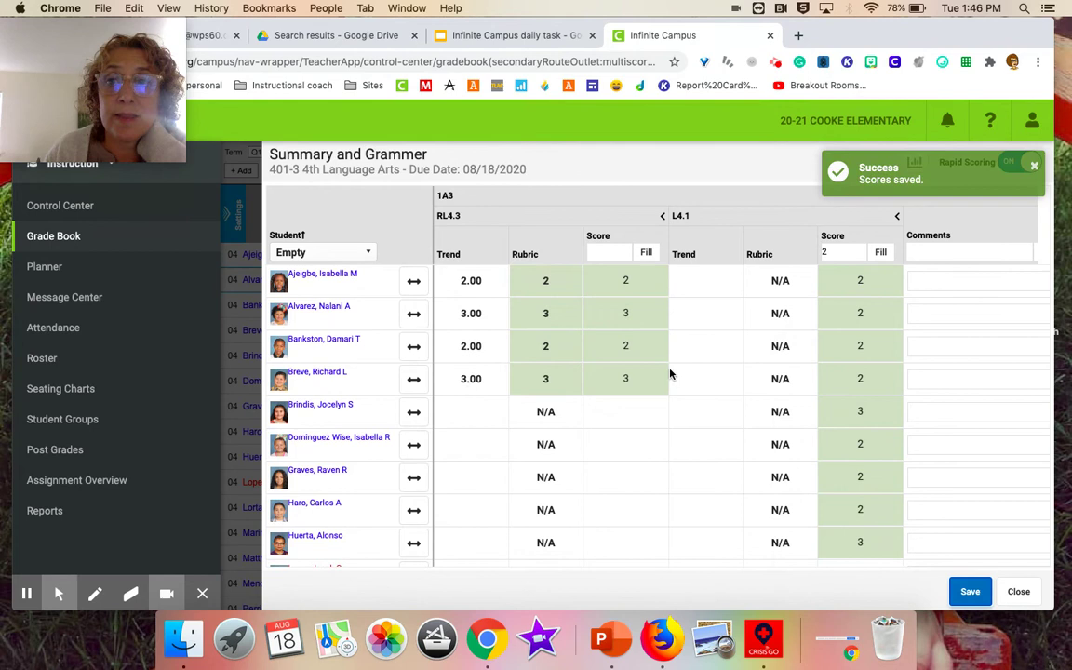
# Step: Leave the scoring view and return to the grade book, opening and closing the details of the Character trait paragraph assignment
pyautogui.click(1020, 592)
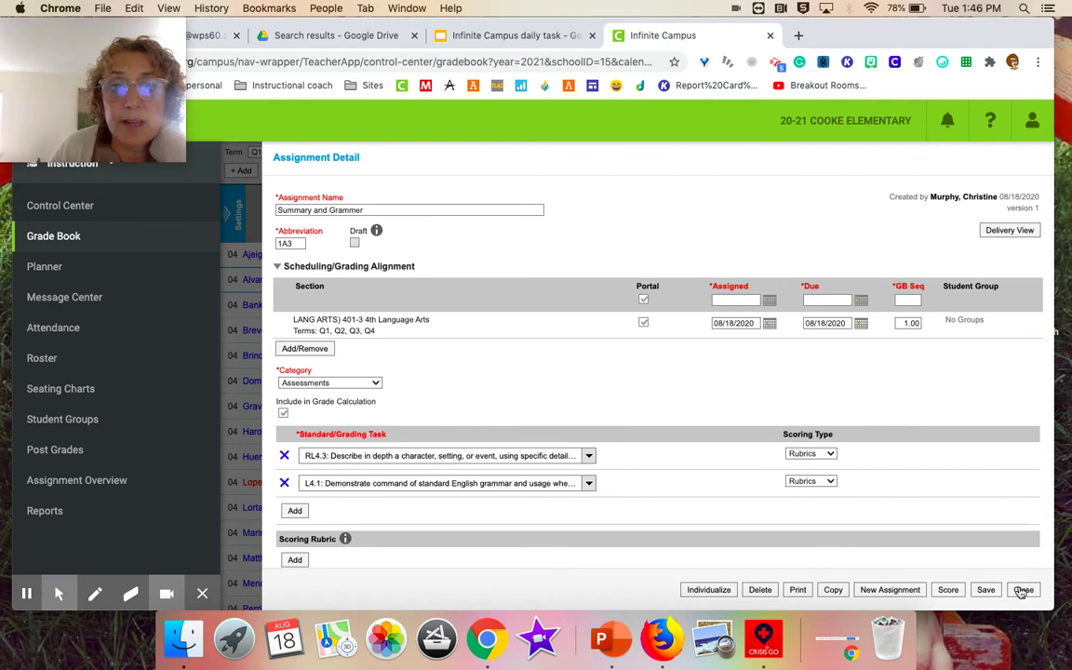
pyautogui.click(1023, 590)
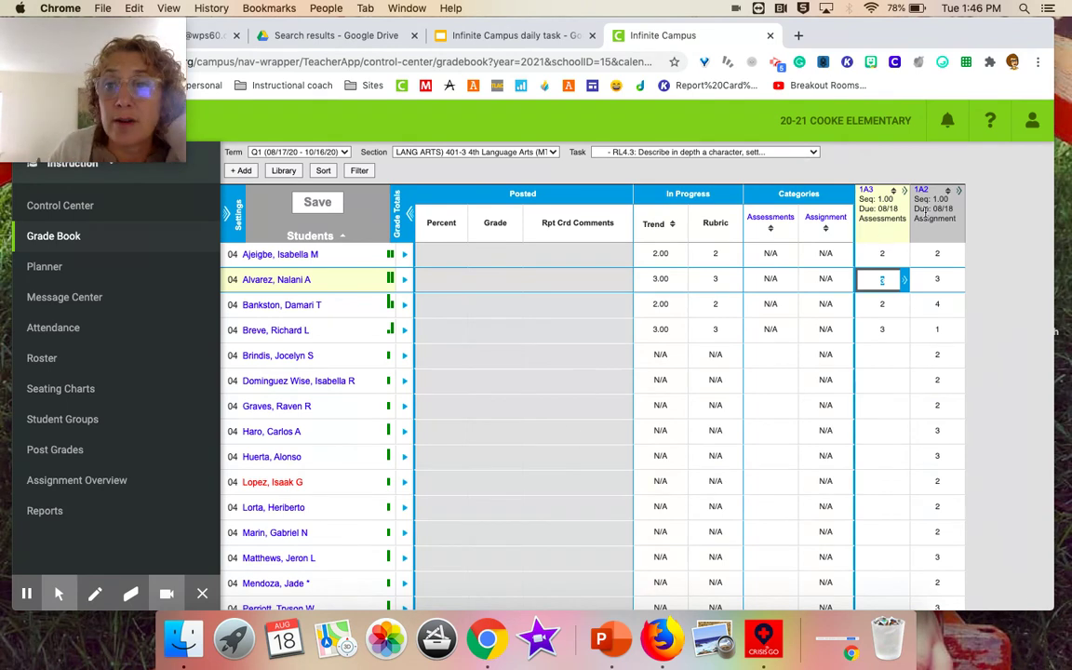
pyautogui.moveTo(927, 200)
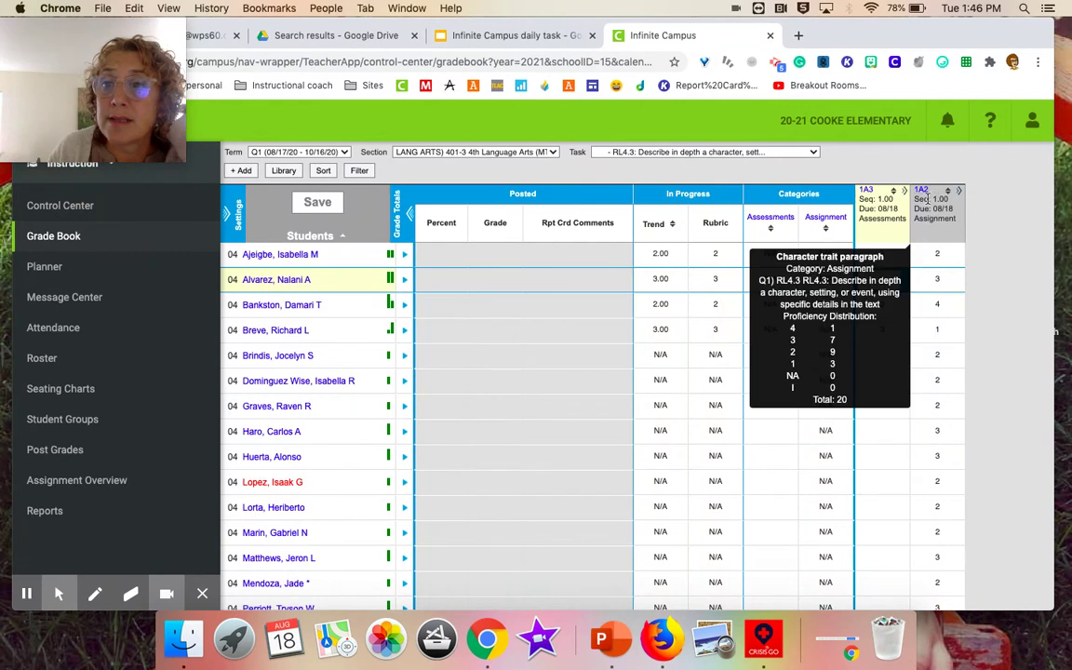
pyautogui.click(924, 196)
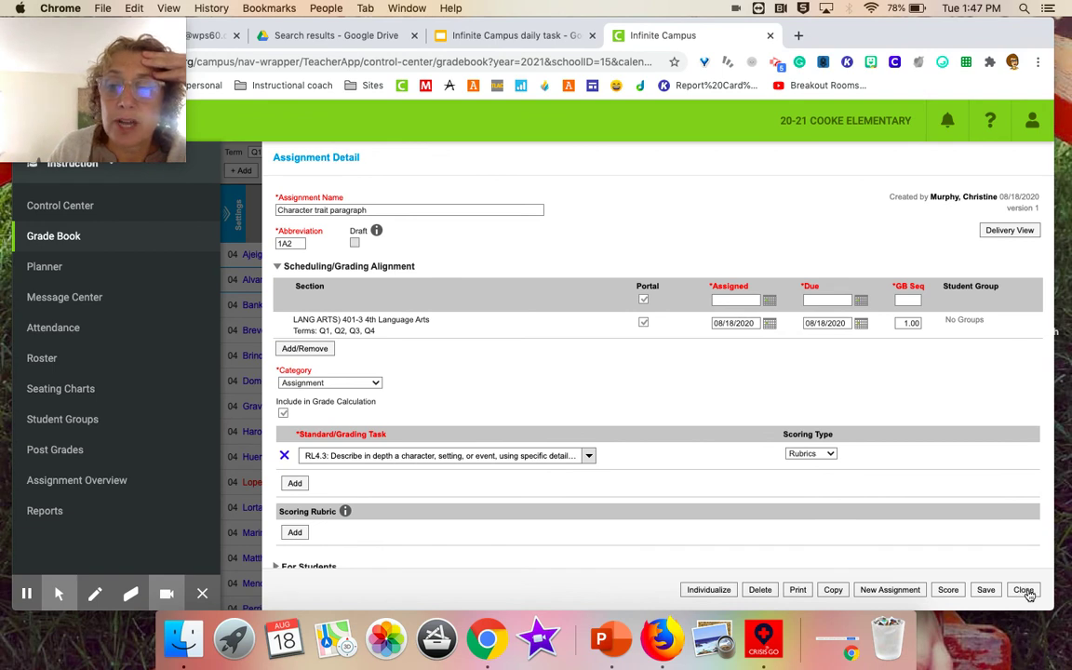
pyautogui.click(1025, 591)
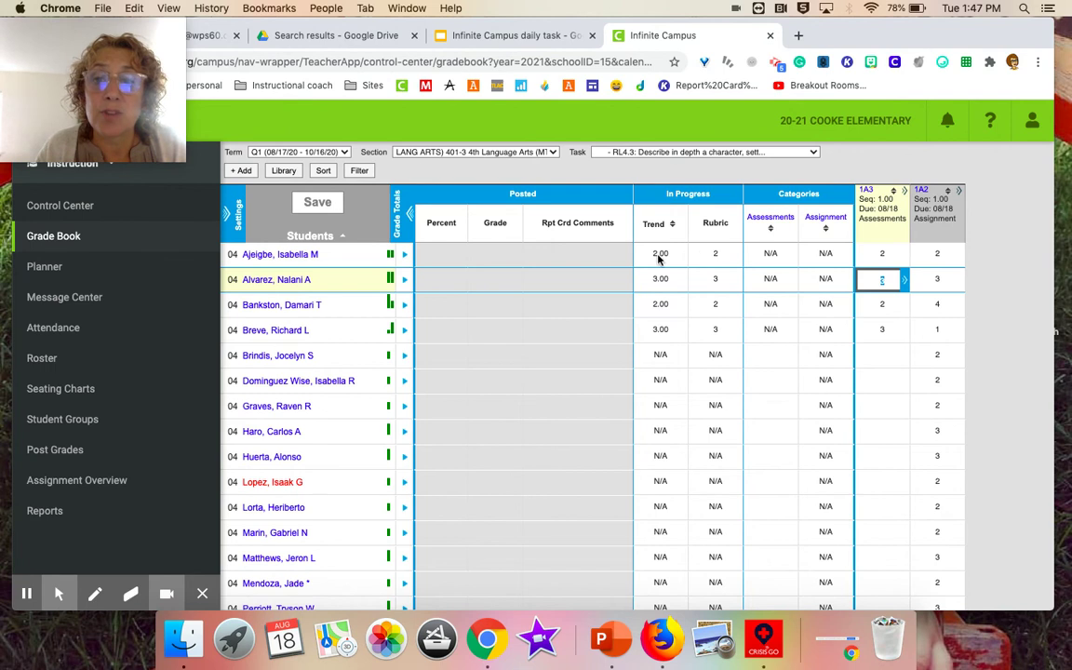
# Step: Check the first student's trend breakdown, view the Literature rollup grades, and switch the task back to RL4.3
pyautogui.moveTo(668, 260)
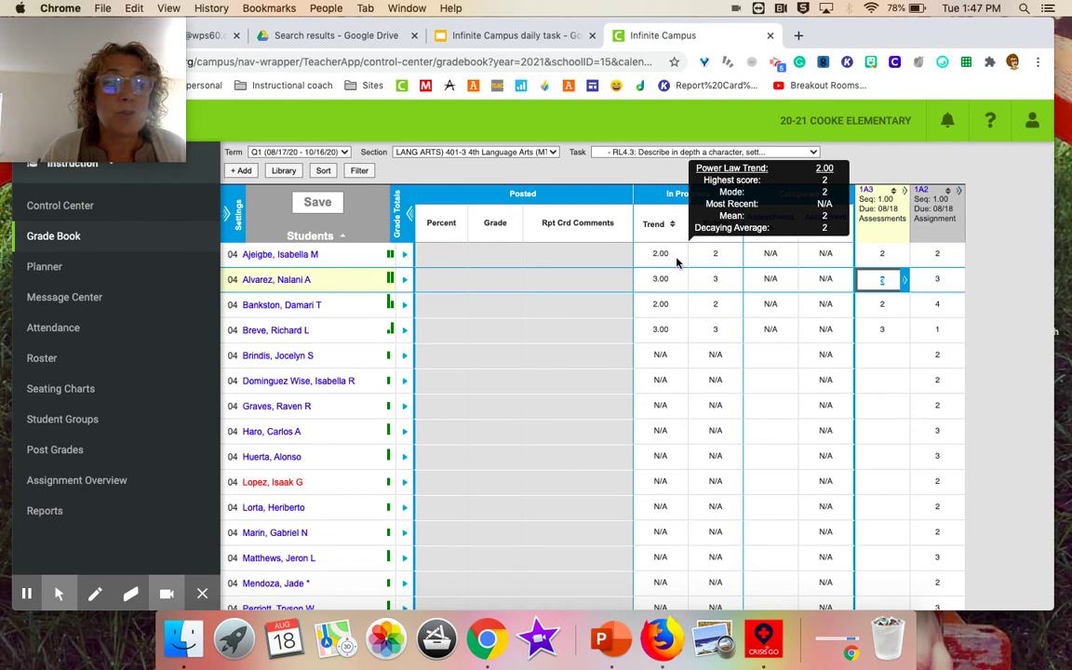
pyautogui.click(627, 152)
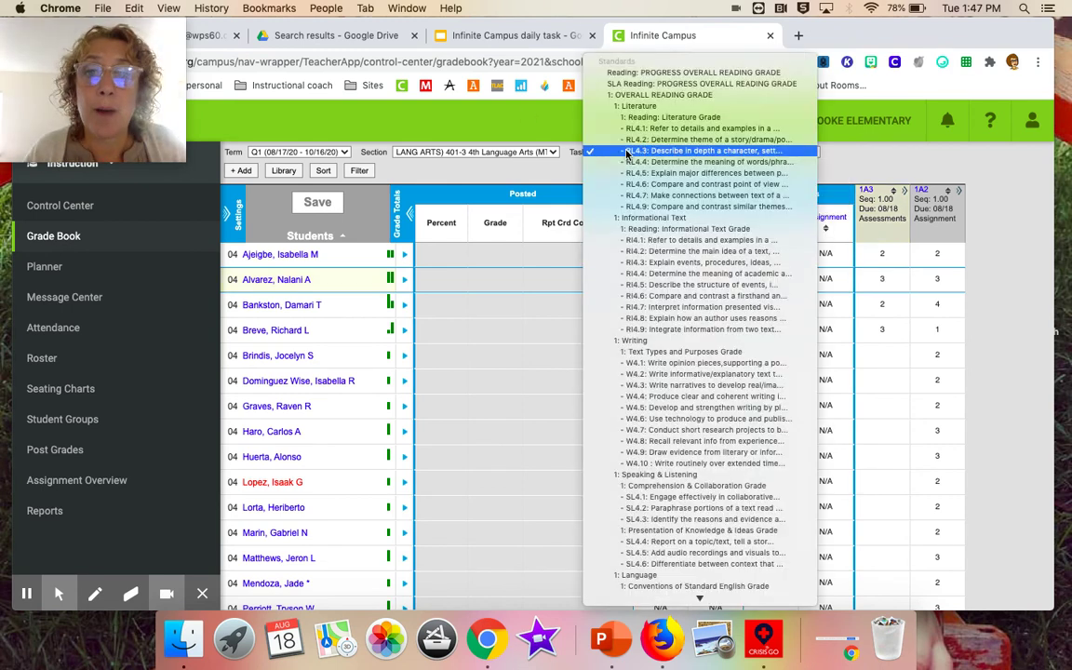
pyautogui.click(655, 106)
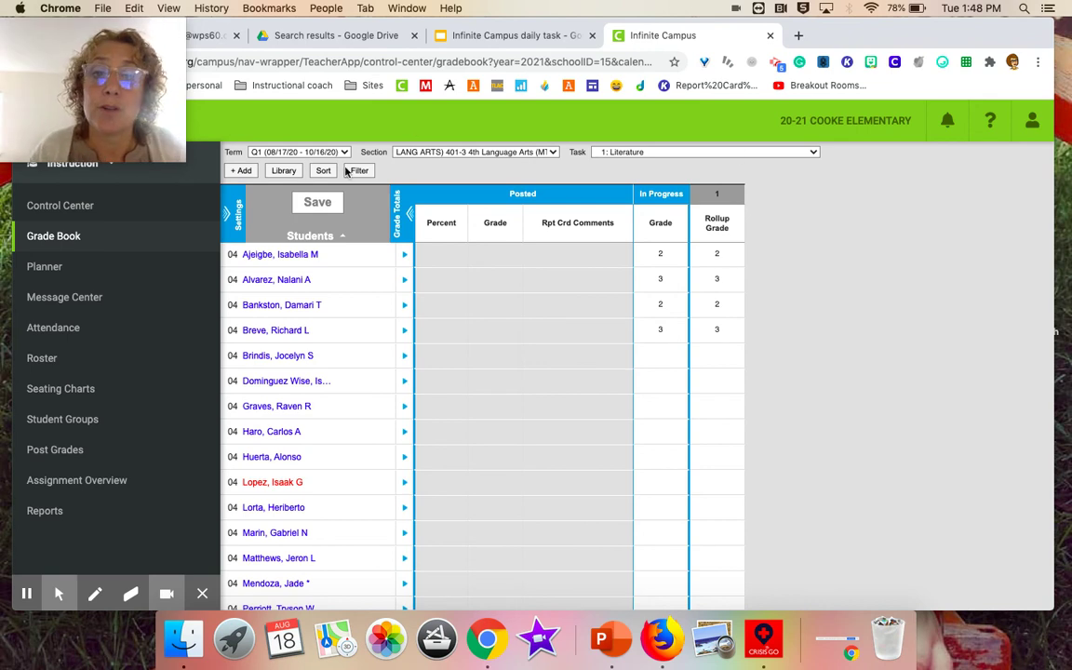
pyautogui.click(635, 153)
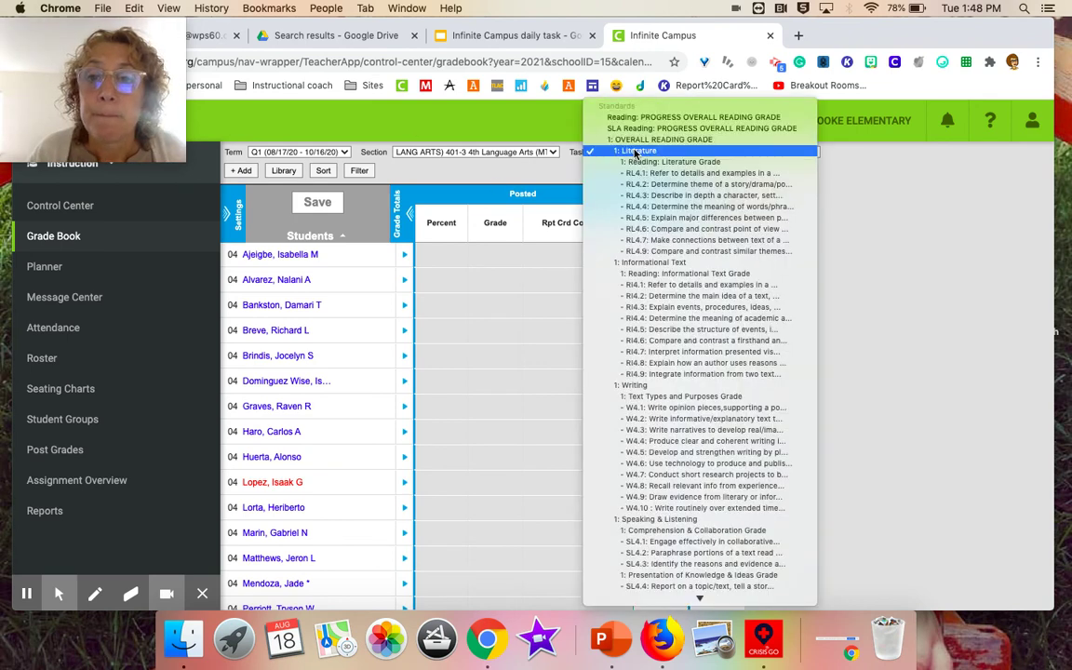
pyautogui.click(664, 196)
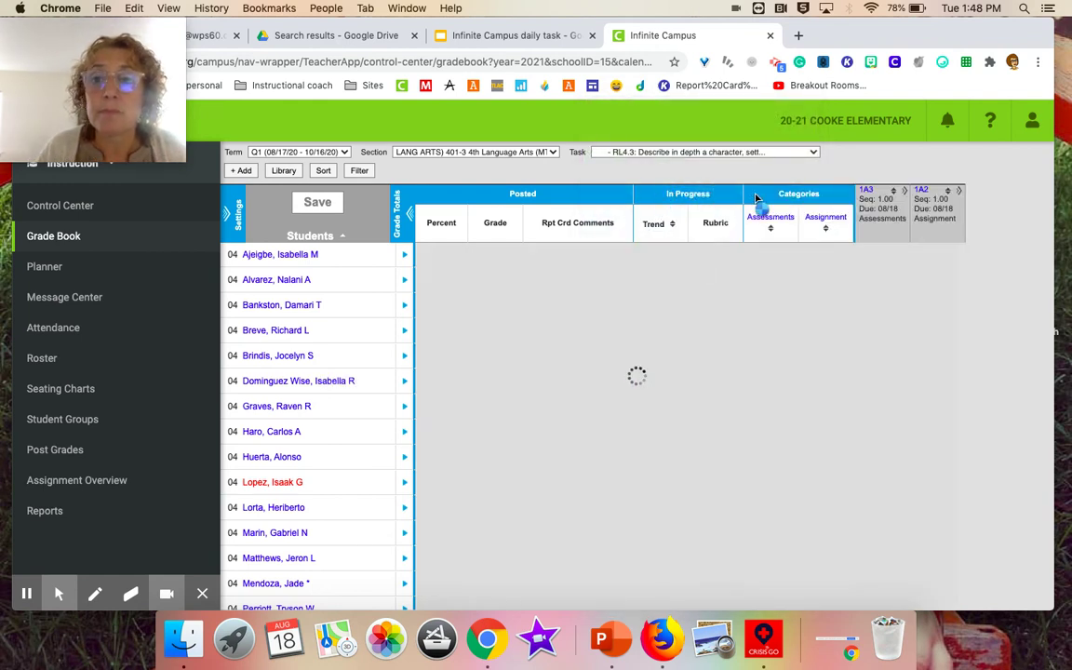
# Step: Open the Summary and Grammer assignment's details to review its two aligned standards, and return to the grade book
pyautogui.moveTo(884, 196)
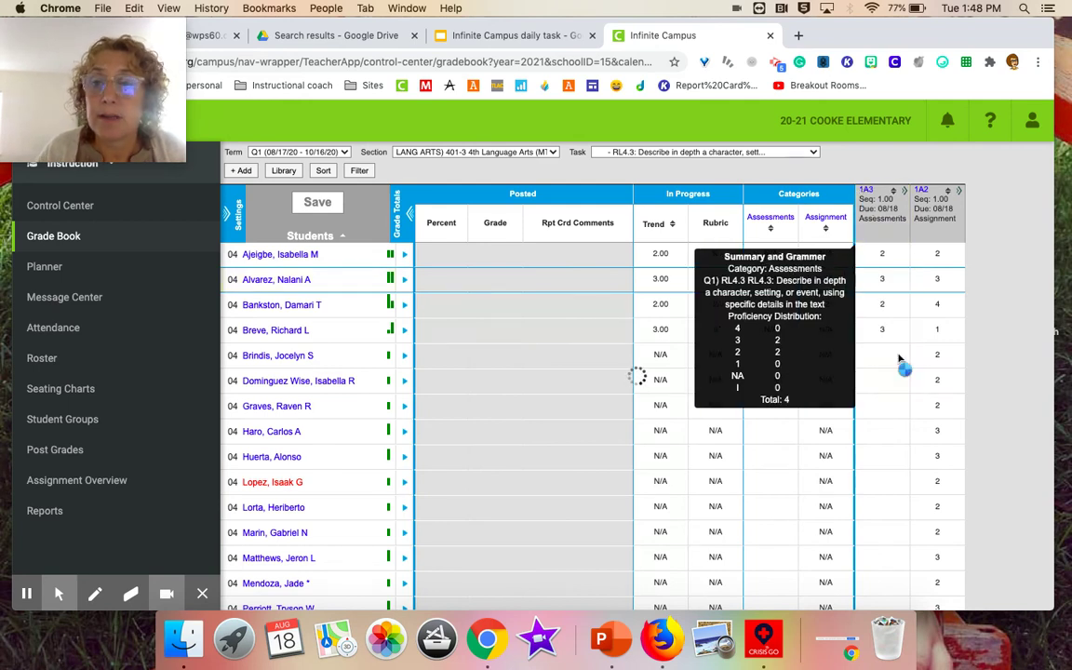
pyautogui.click(808, 318)
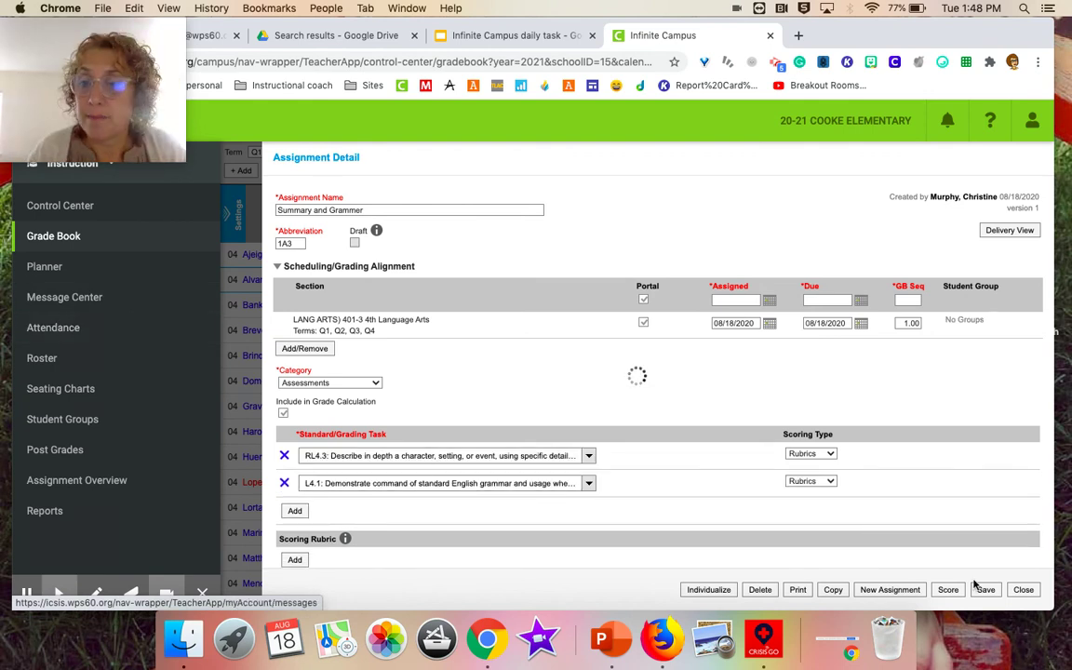
pyautogui.click(1023, 590)
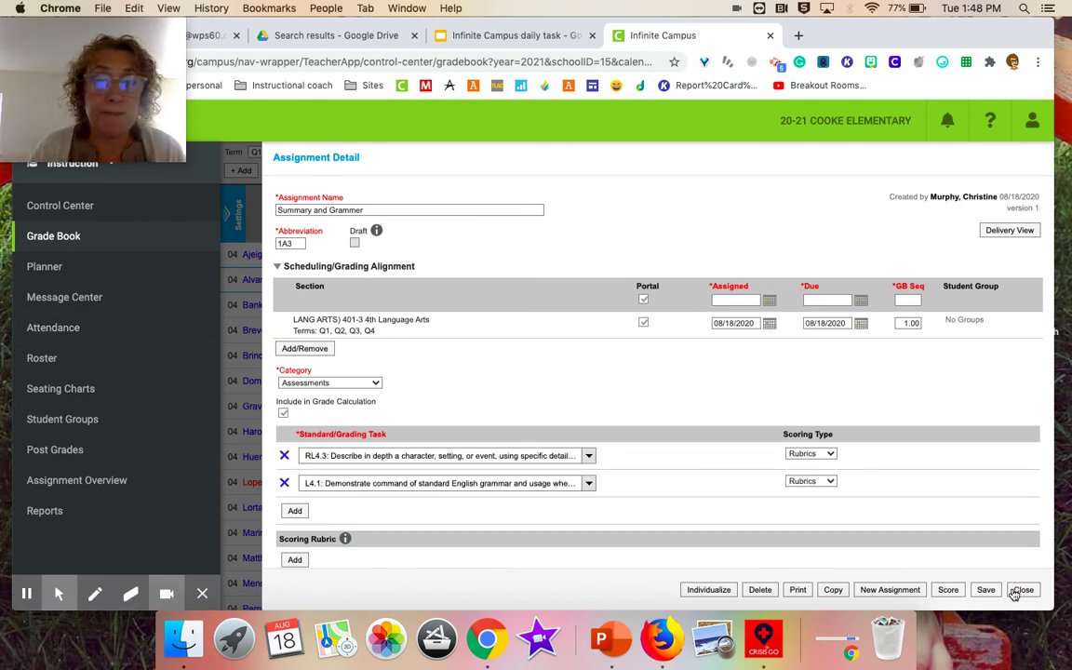
pyautogui.click(1021, 590)
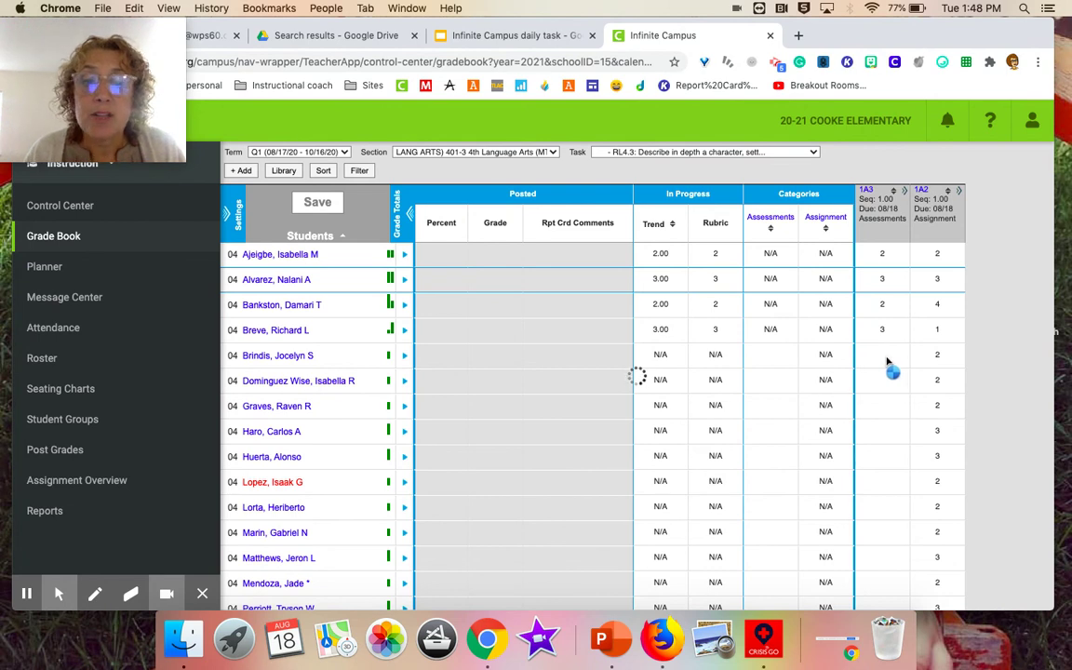
# Step: Expand the Summary and Grammer assignment column, mark the fifth student with the M flag, and collapse the column
pyautogui.click(904, 192)
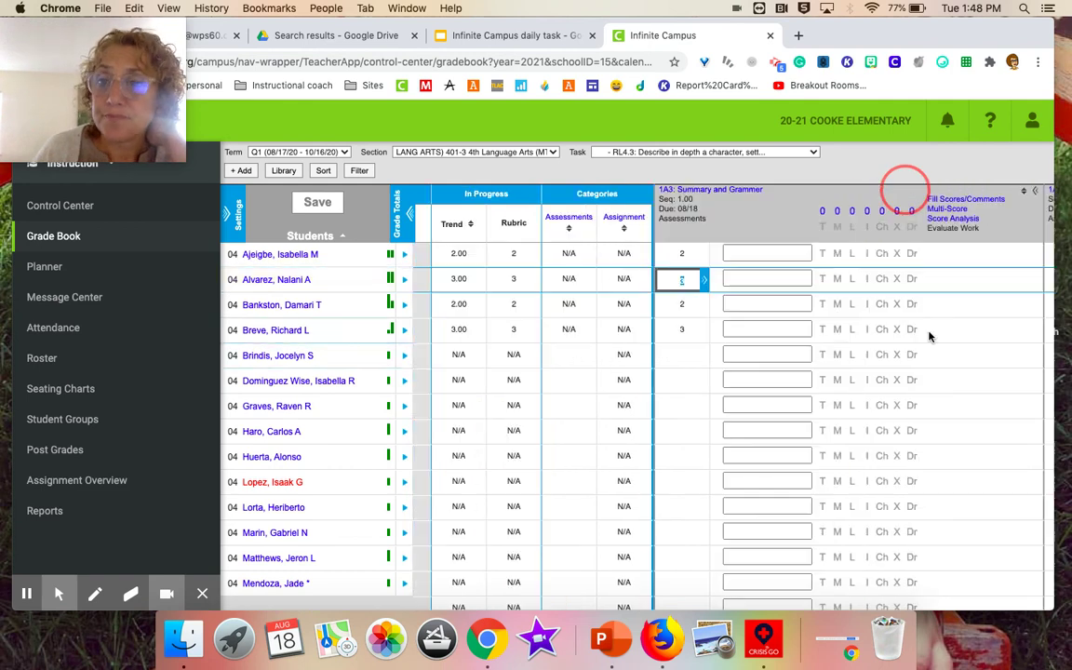
pyautogui.hscroll(2, 921, 335)
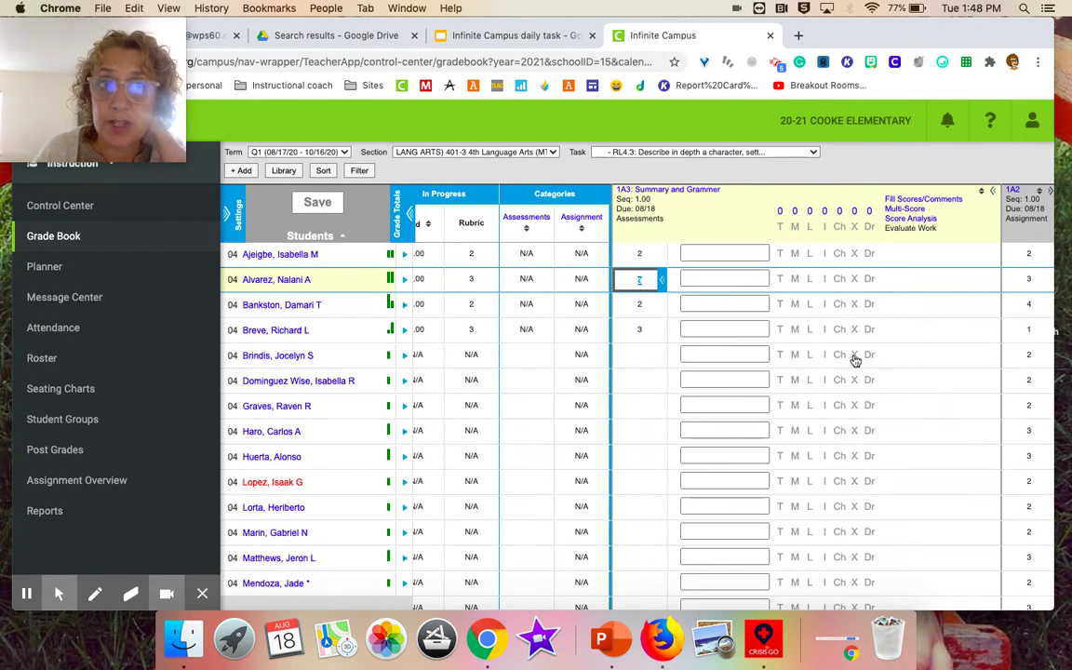
pyautogui.click(643, 354)
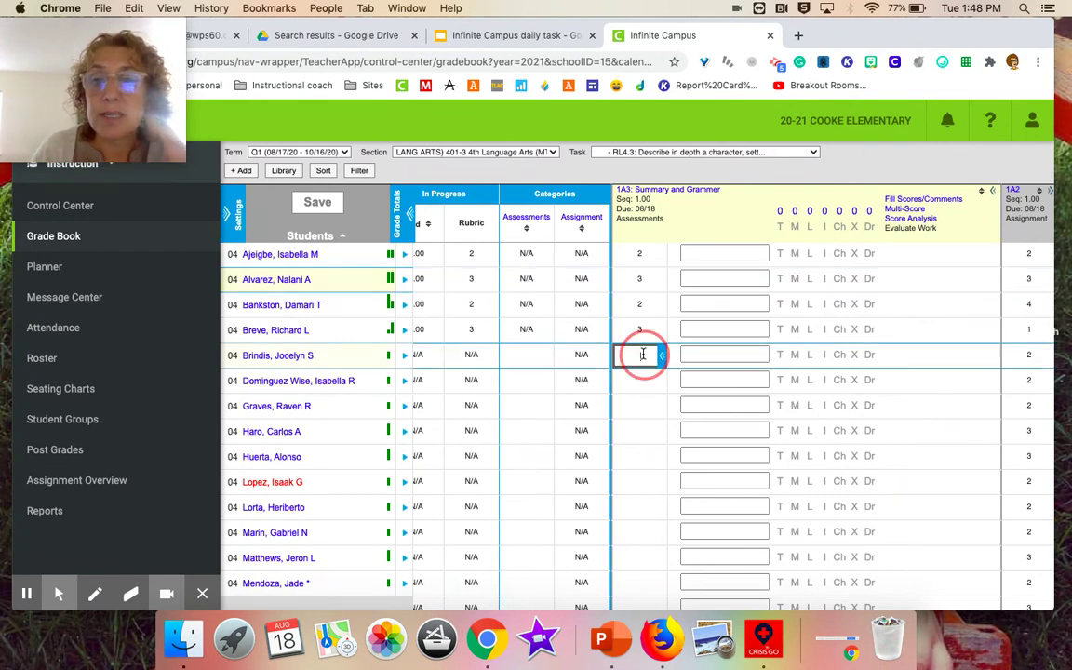
pyautogui.write('M')
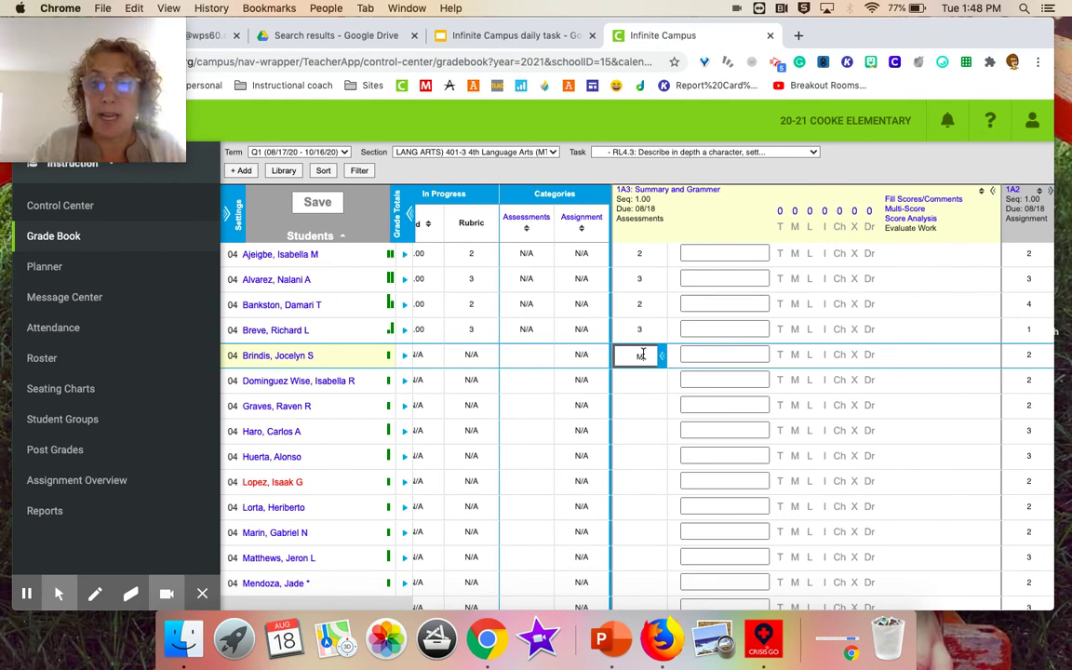
pyautogui.click(660, 357)
pyautogui.click(647, 355)
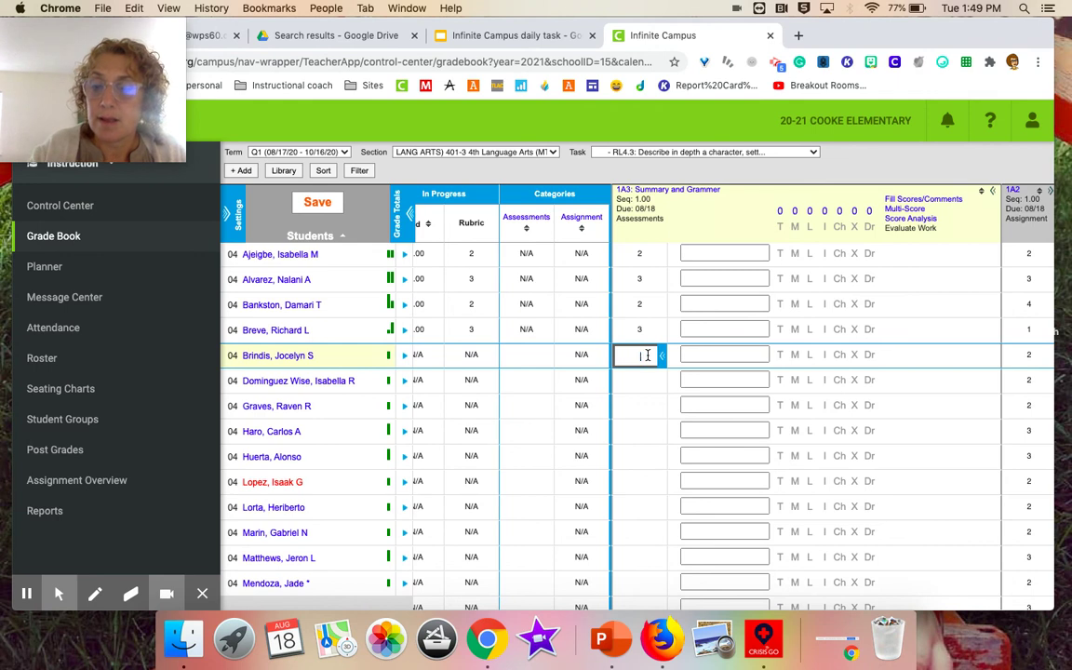
pyautogui.click(795, 358)
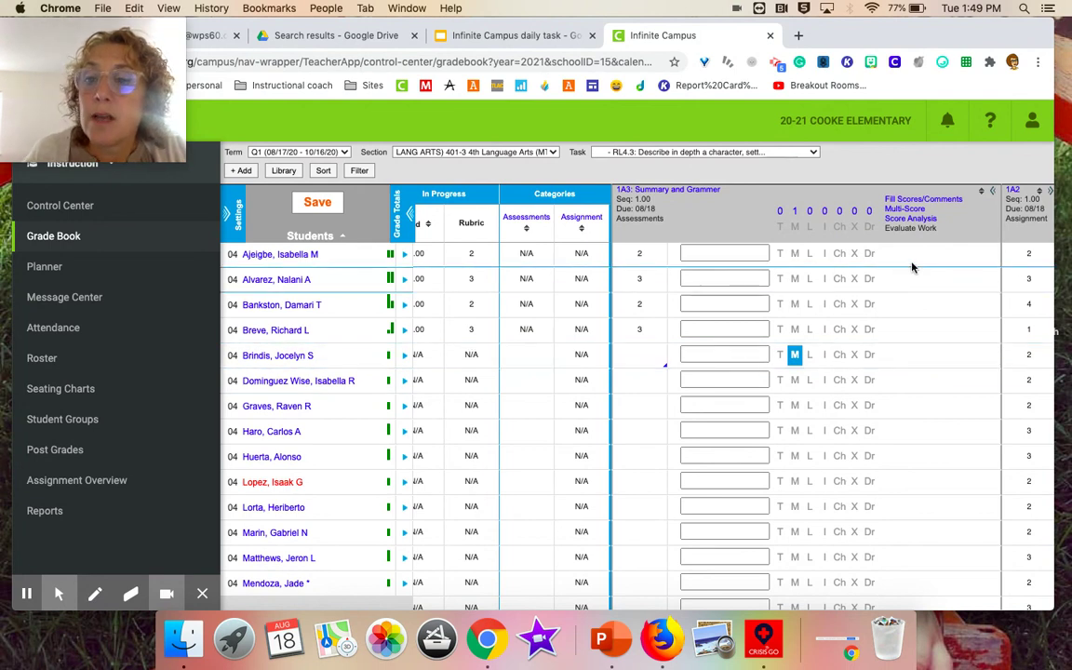
pyautogui.moveTo(665, 369)
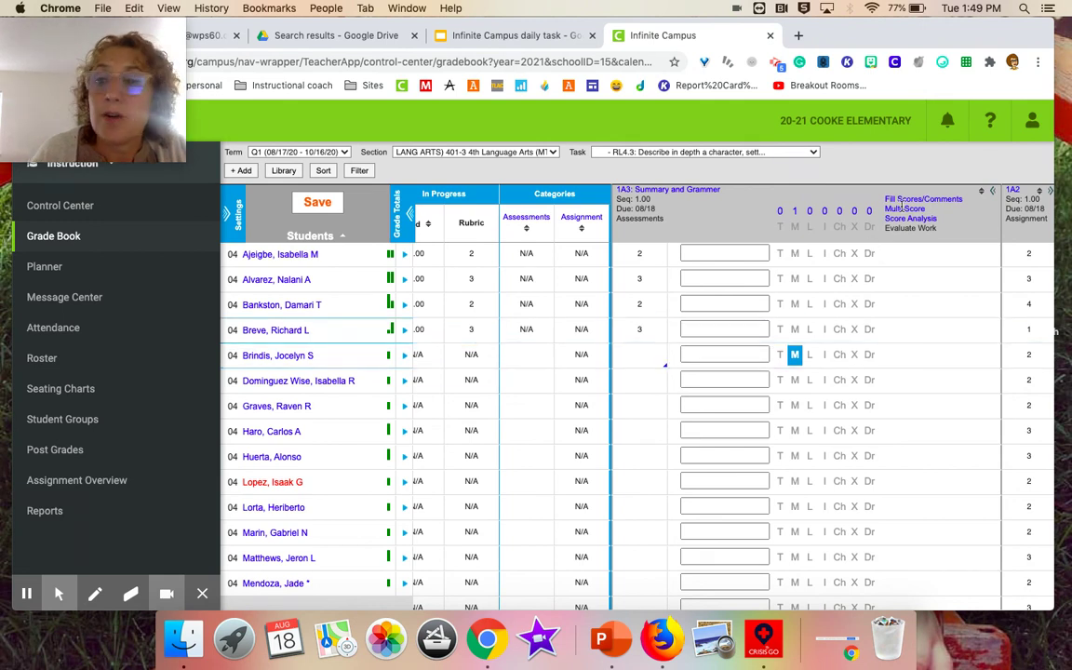
pyautogui.click(994, 192)
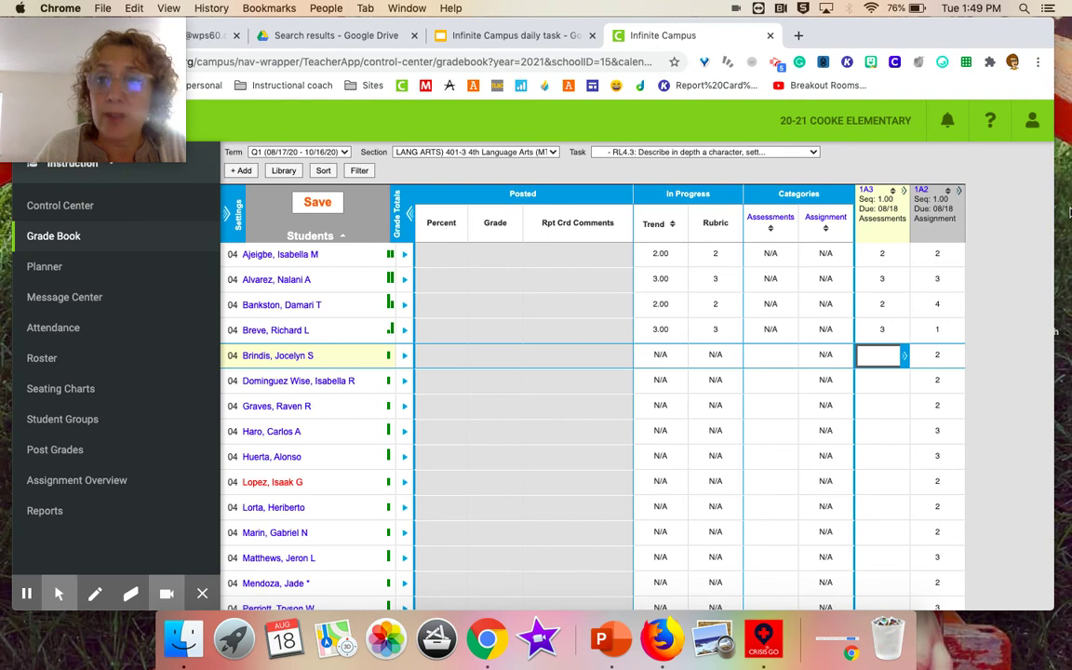
# Step: Mark the sixth student with the X flag in the expanded Summary and Grammer column, save the grade book, and collapse the column
pyautogui.click(903, 192)
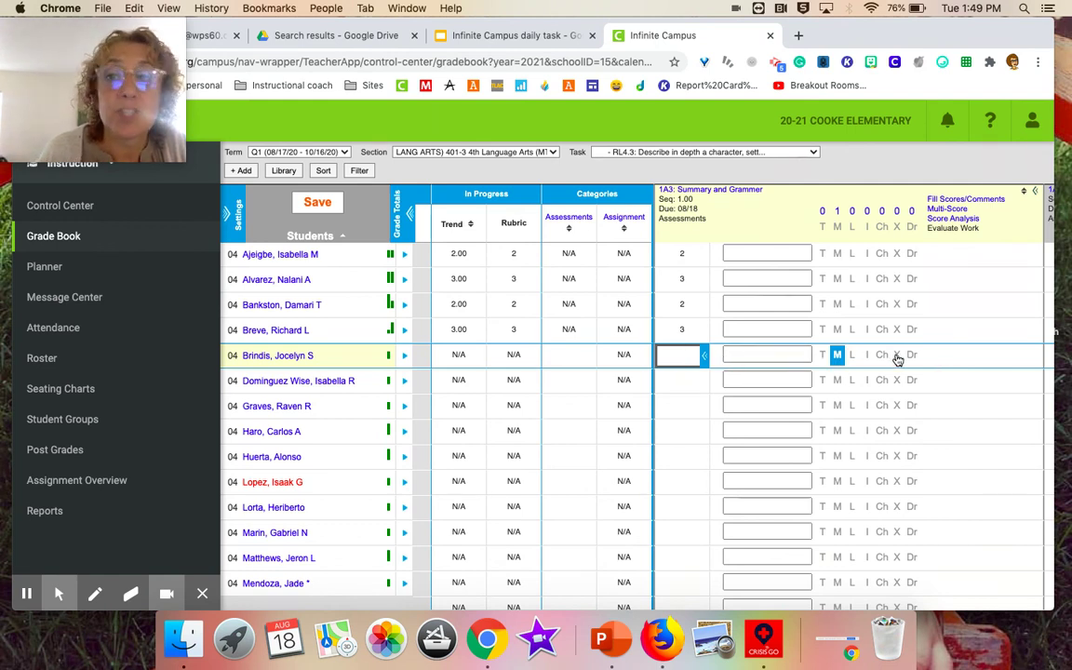
pyautogui.click(679, 382)
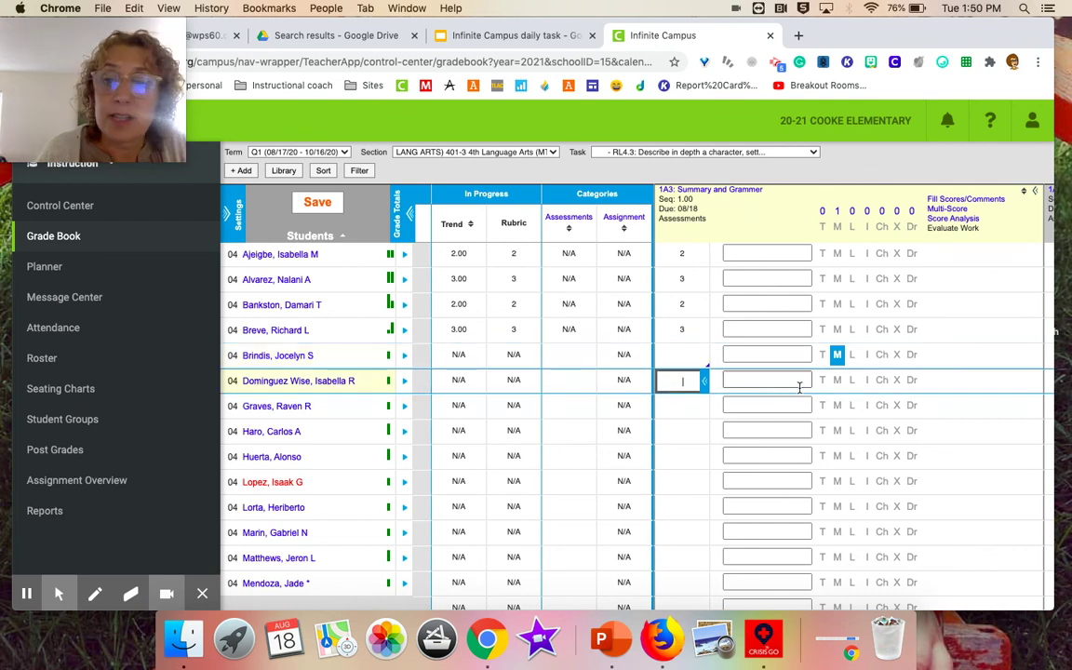
pyautogui.click(897, 380)
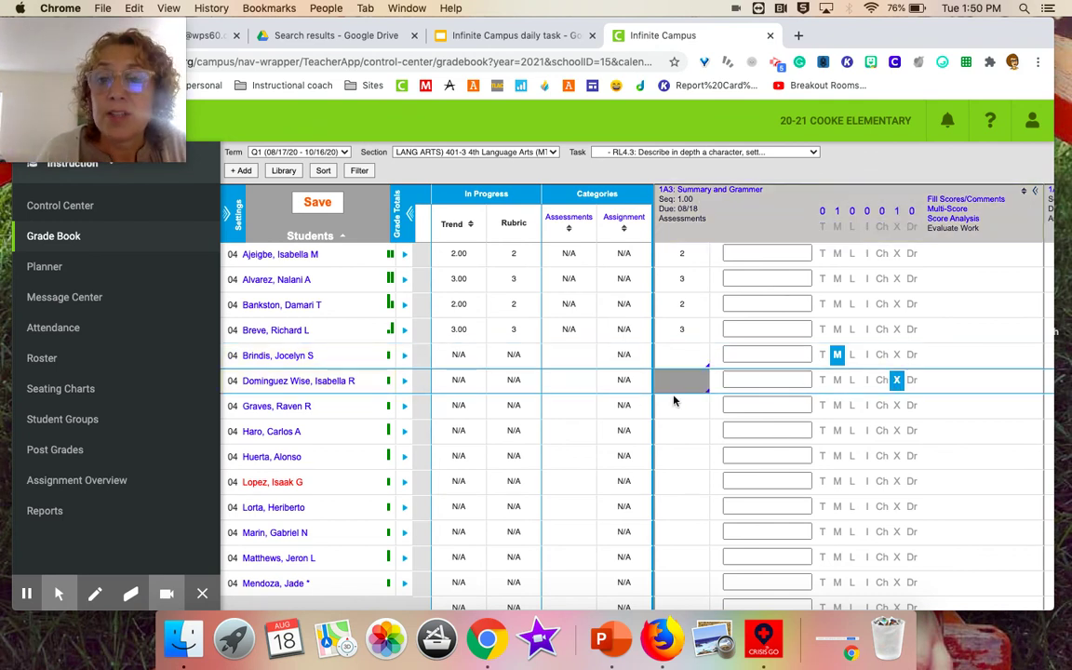
pyautogui.click(714, 439)
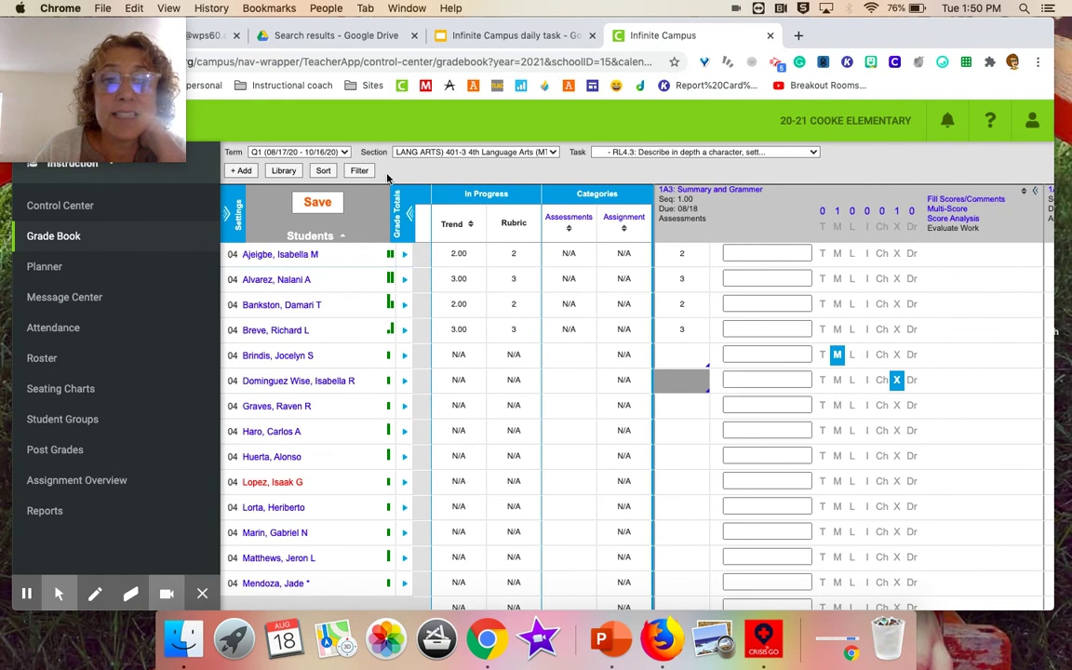
pyautogui.click(321, 202)
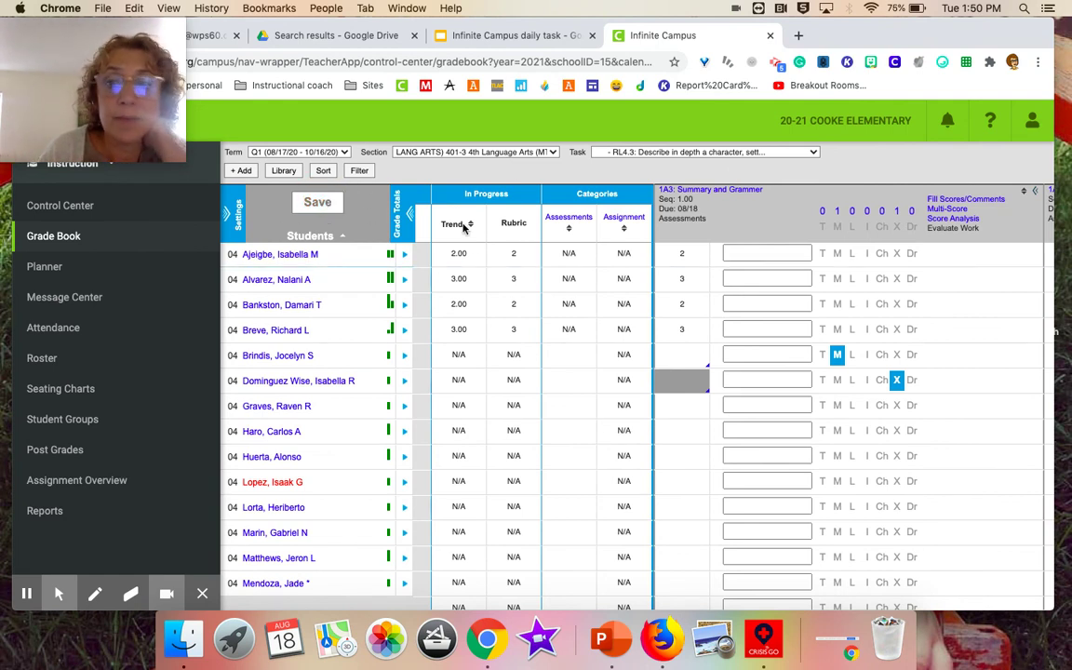
pyautogui.click(1035, 190)
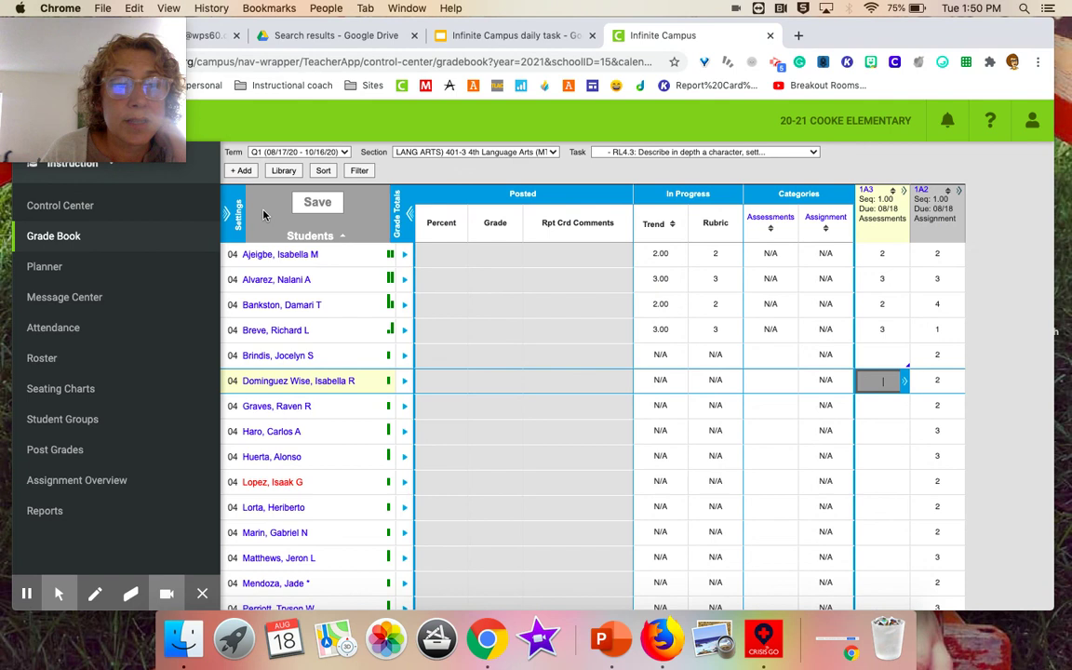
# Step: Open the Reports page and look through the available reports, such as Flagged Assignments
pyautogui.click(56, 517)
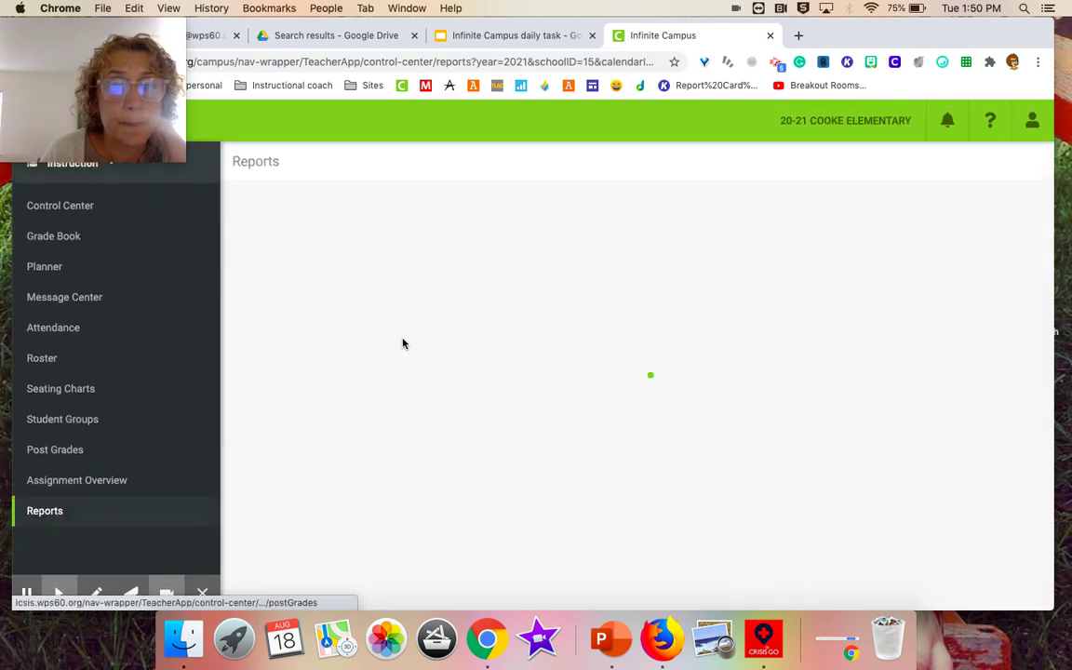
pyautogui.scroll(-1, 617, 235)
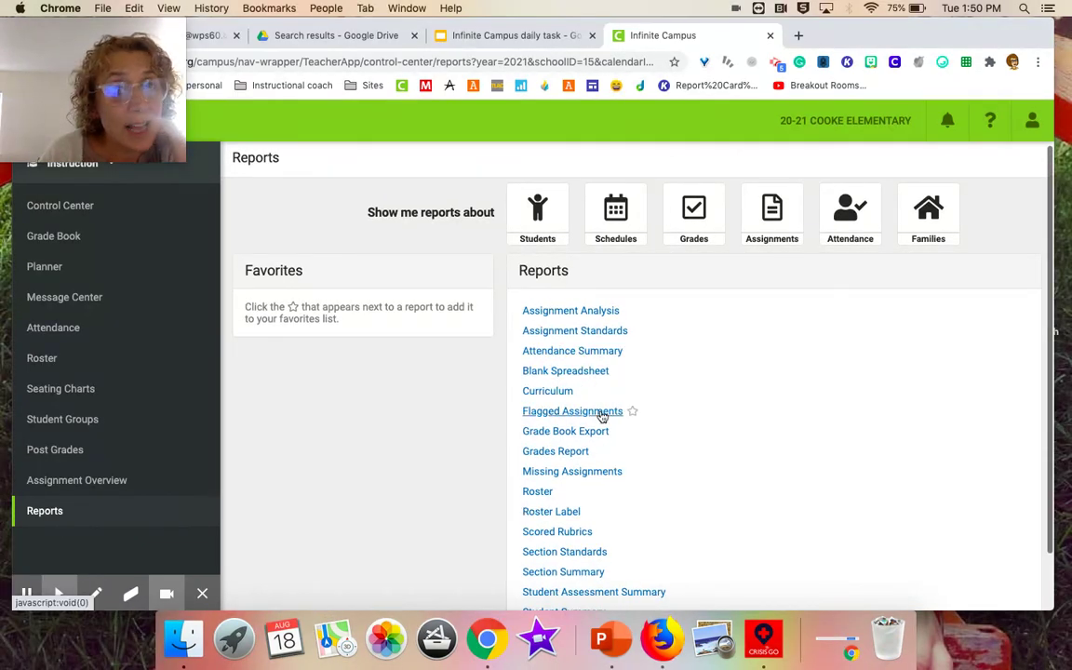
pyautogui.moveTo(602, 417)
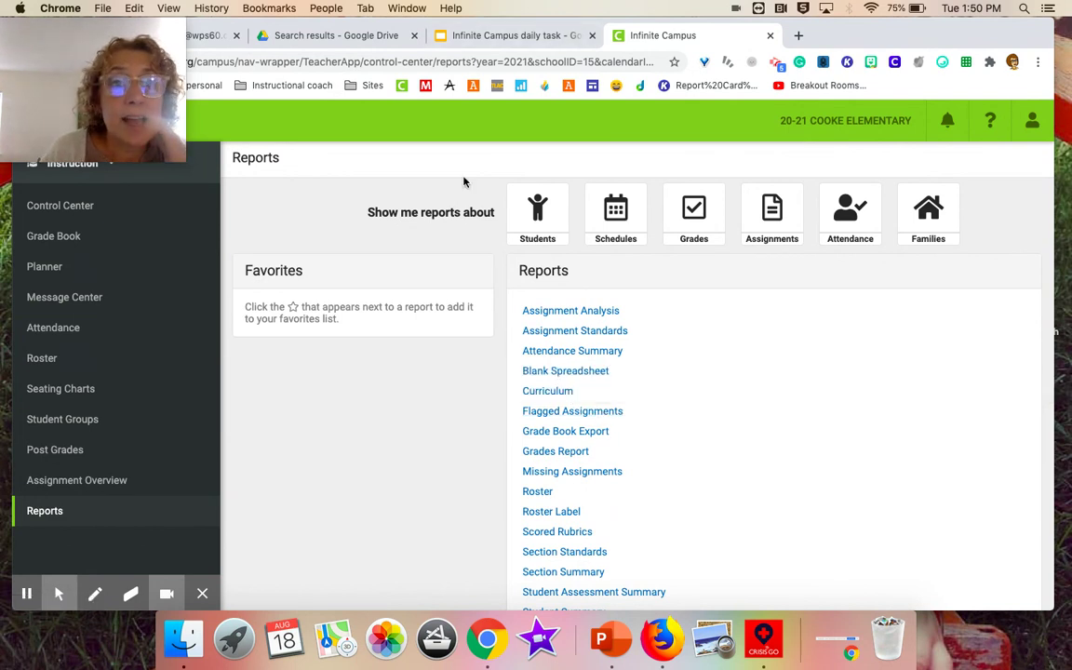
pyautogui.moveTo(149, 28)
pyautogui.moveTo(138, 18); pyautogui.dragTo(102, 352)
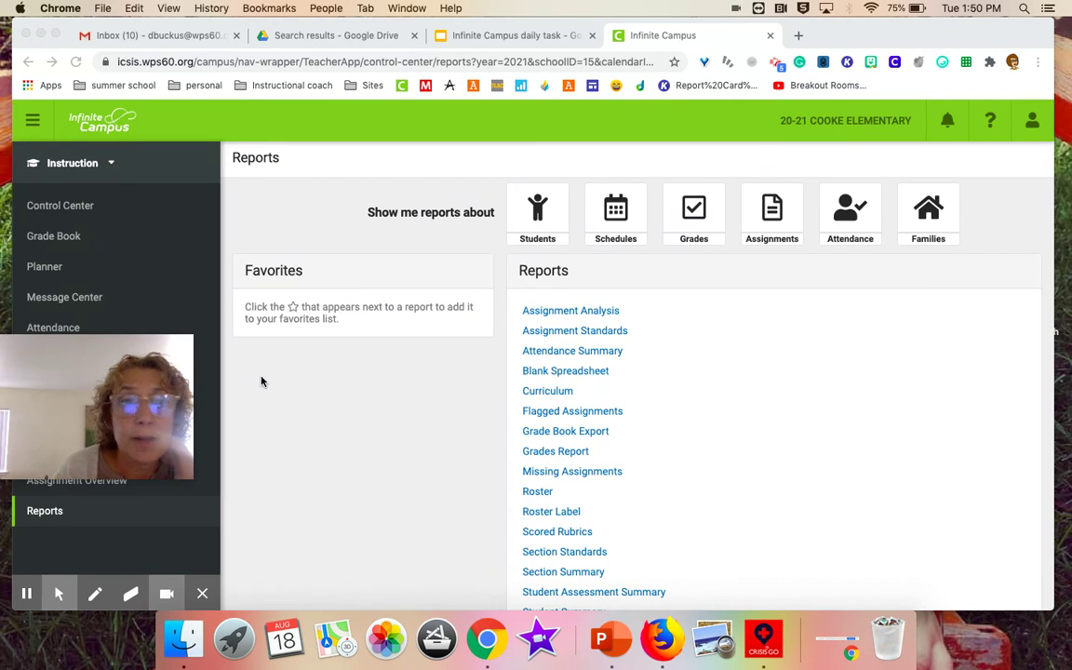
pyautogui.click(776, 63)
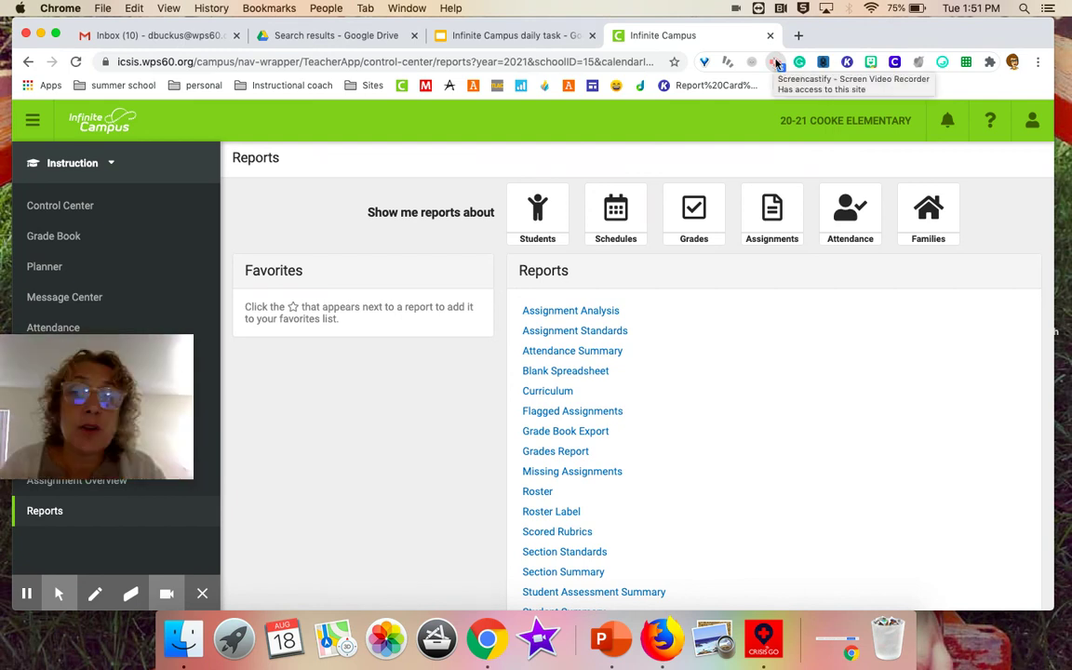
pyautogui.click(775, 63)
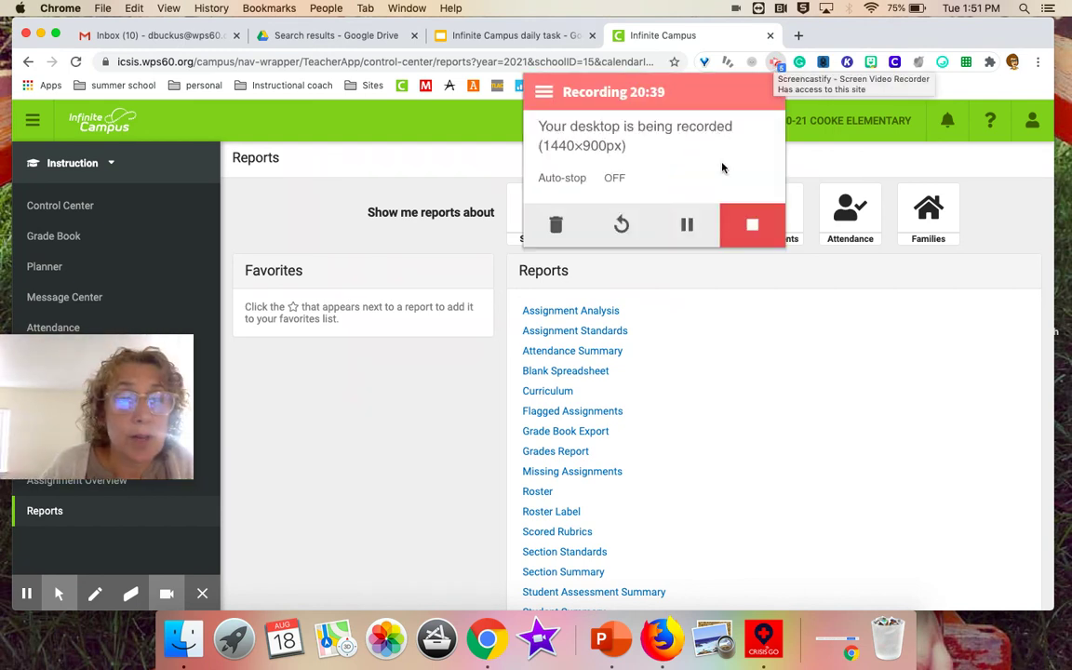